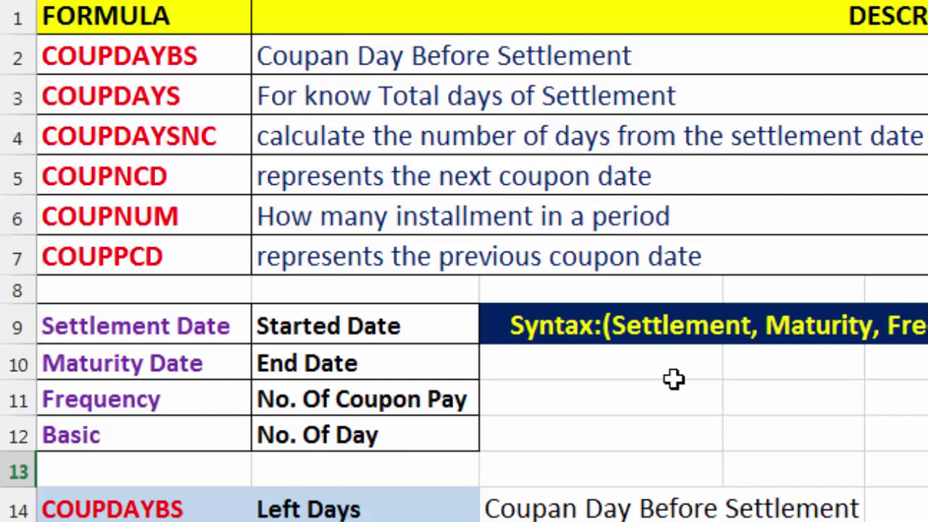
Step: Scroll to the COUPDAYBS table and select its 04-01-2019 start and 04-12-2019 end dates
scroll(674, 379, "down", 1)
scroll(674, 379, "down", 1)
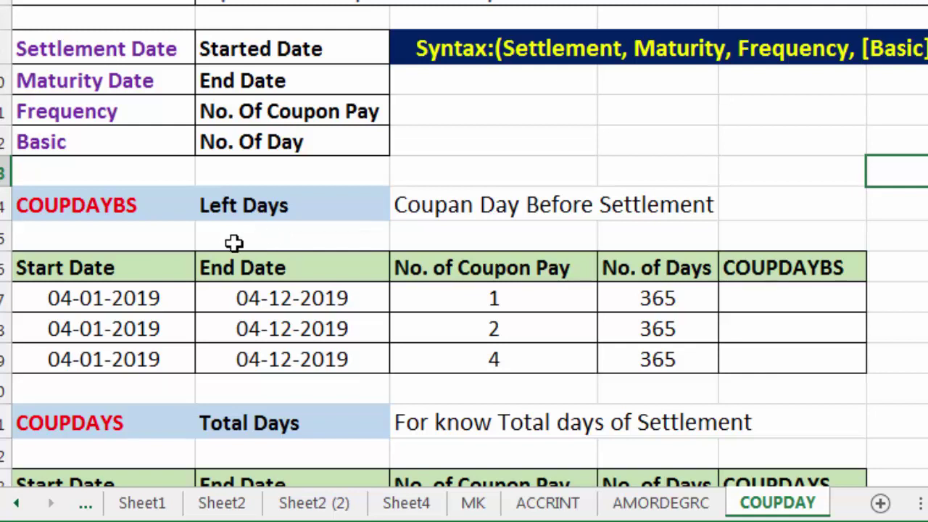
left_click(134, 303)
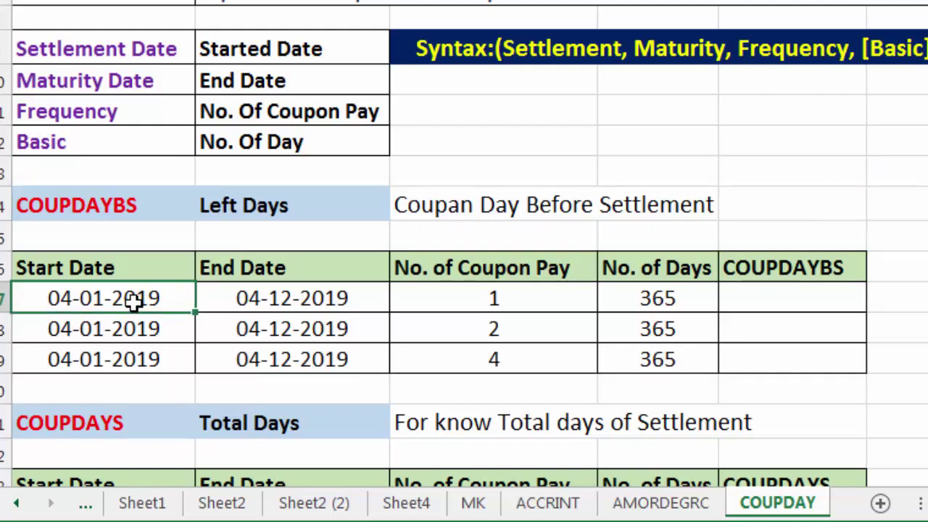
left_click(211, 299)
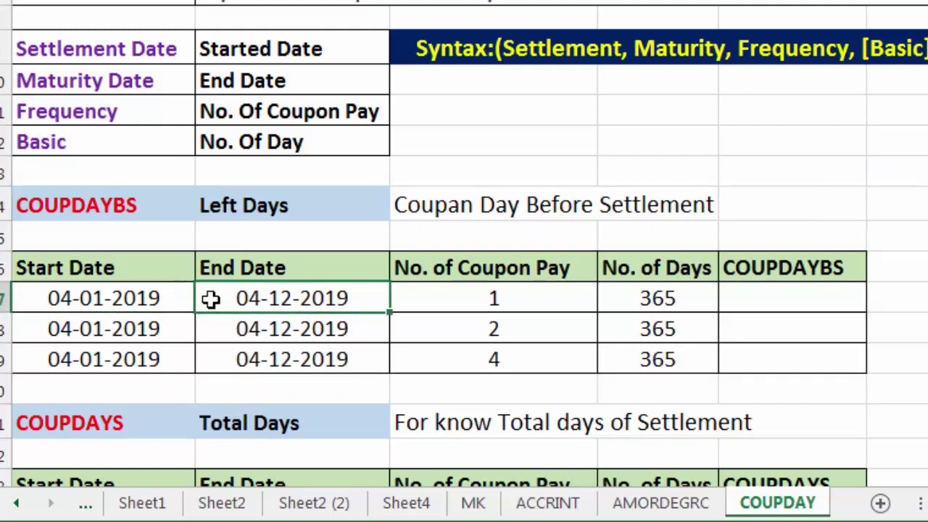
left_click(120, 275)
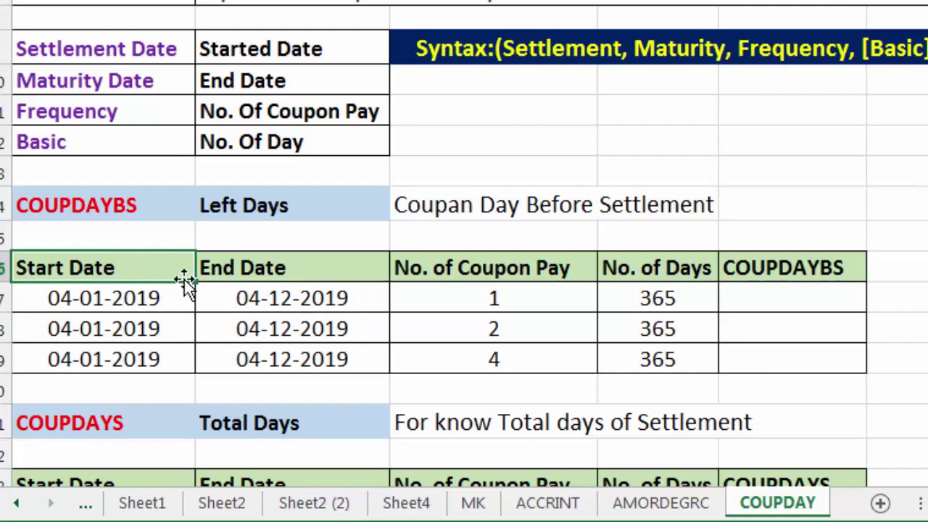
left_click(259, 297)
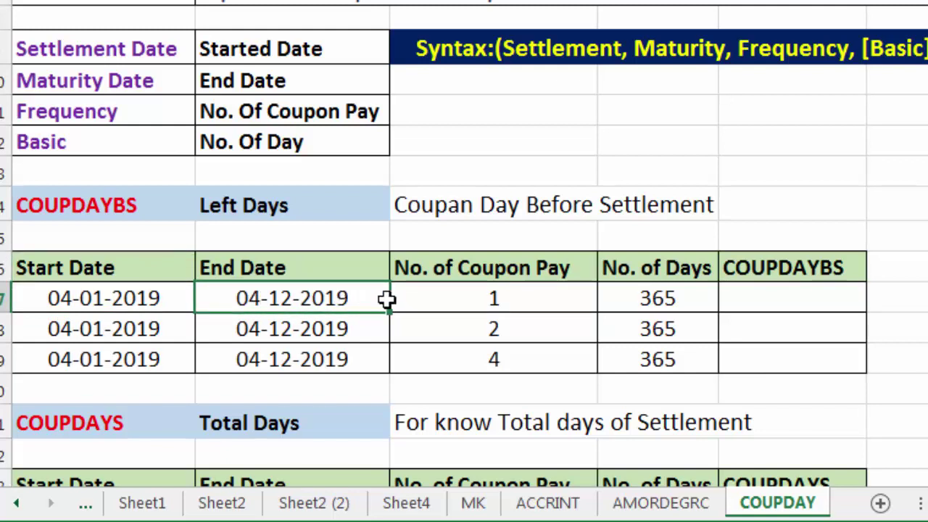
Step: Review the coupon counts 1, 2 and 4 and the 365-day values, ending on the first result cell
left_click(454, 303)
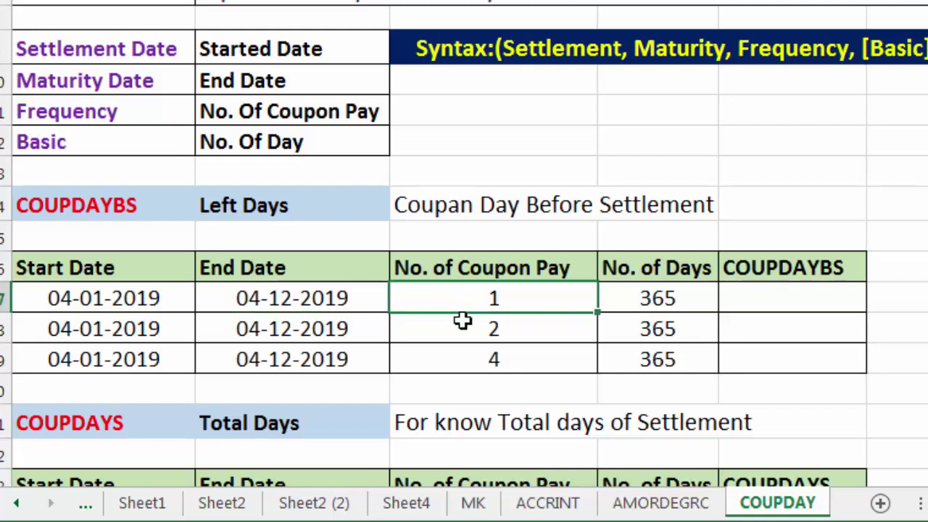
left_click(462, 323)
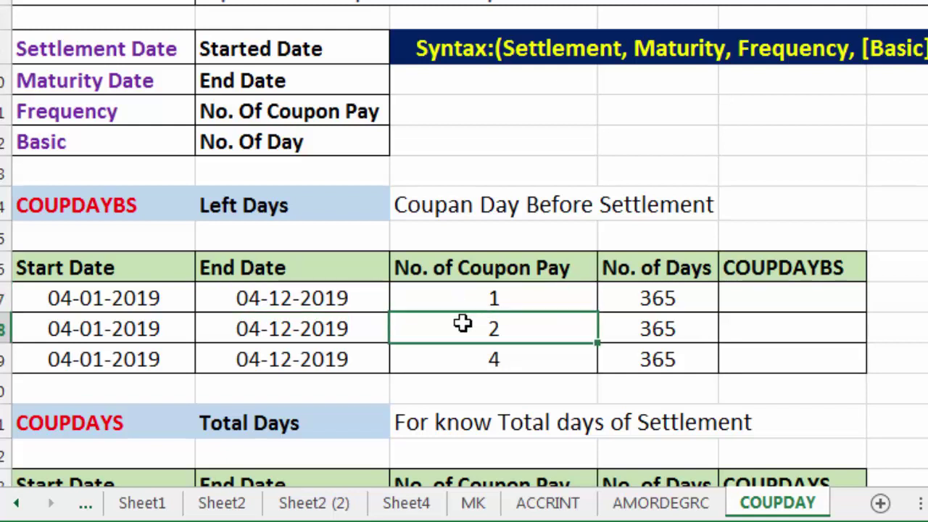
left_click(481, 358)
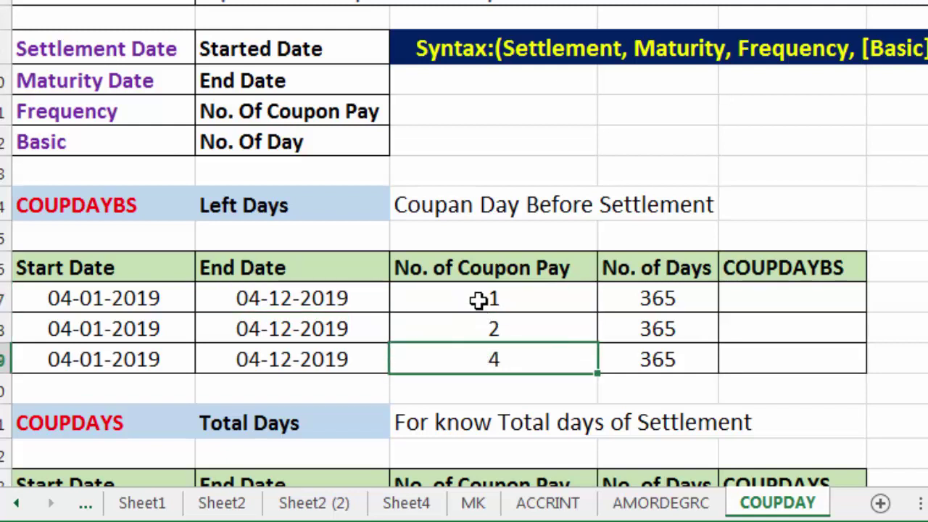
left_click_drag(480, 298, 482, 350)
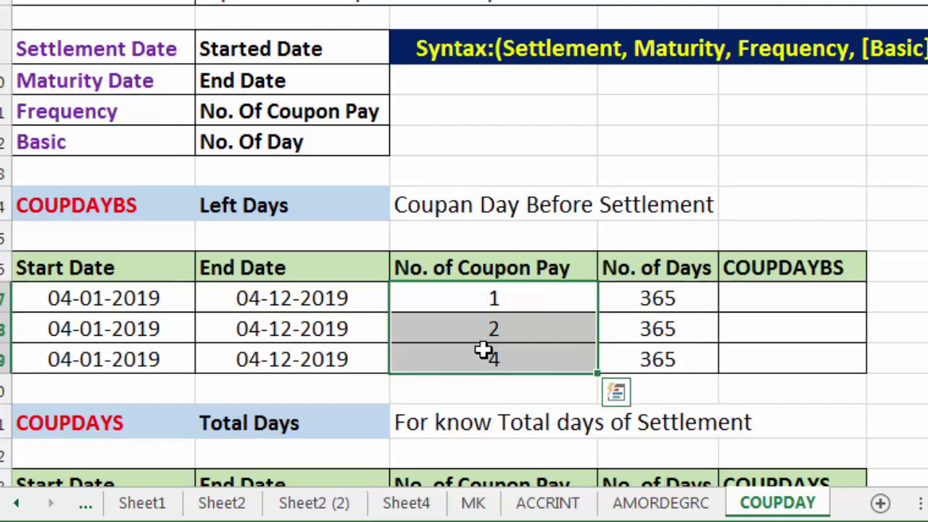
left_click(523, 334)
left_click(638, 328)
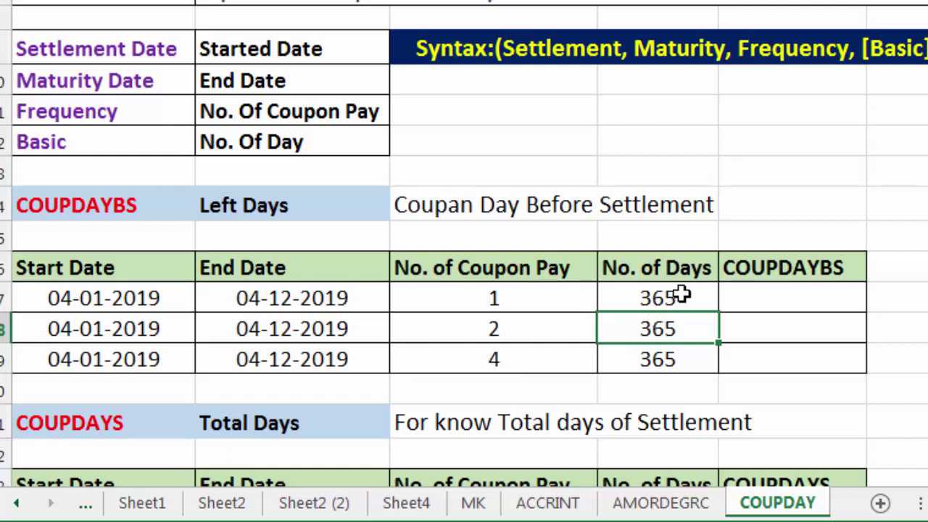
left_click(679, 294)
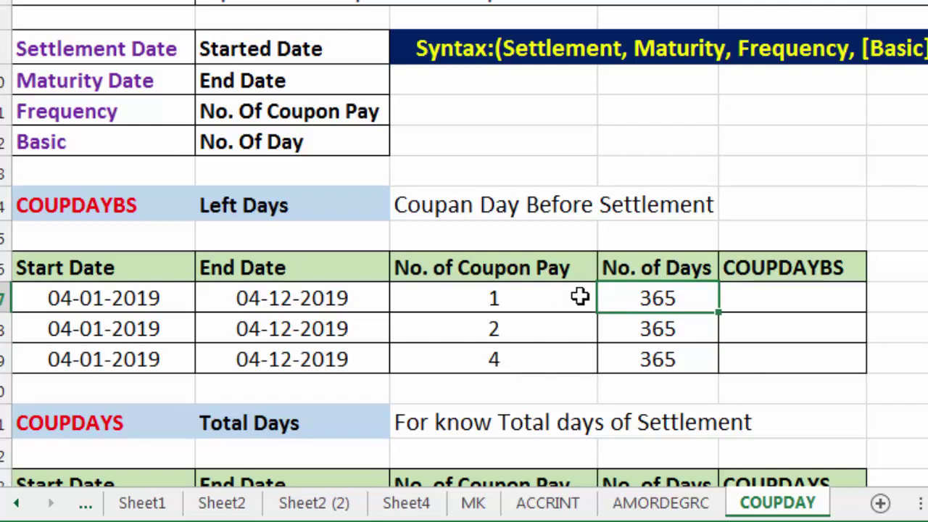
left_click(672, 333)
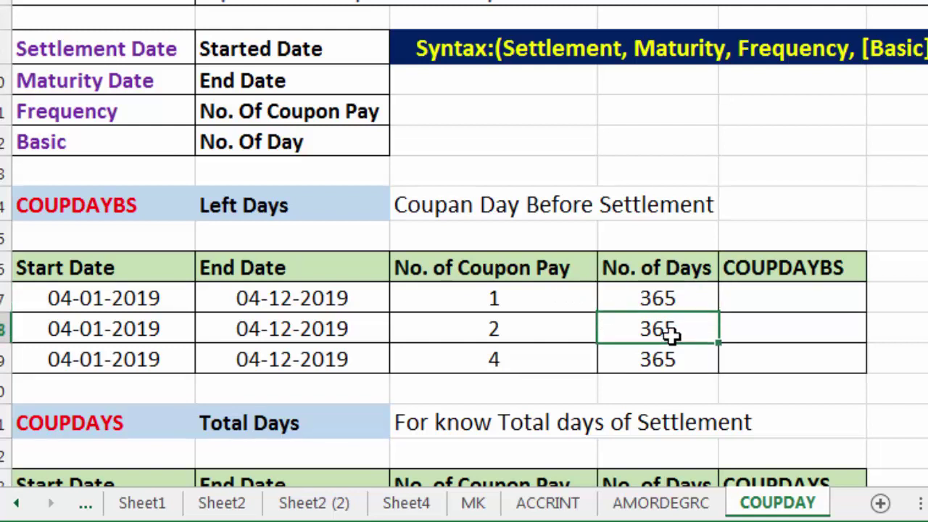
left_click(676, 354)
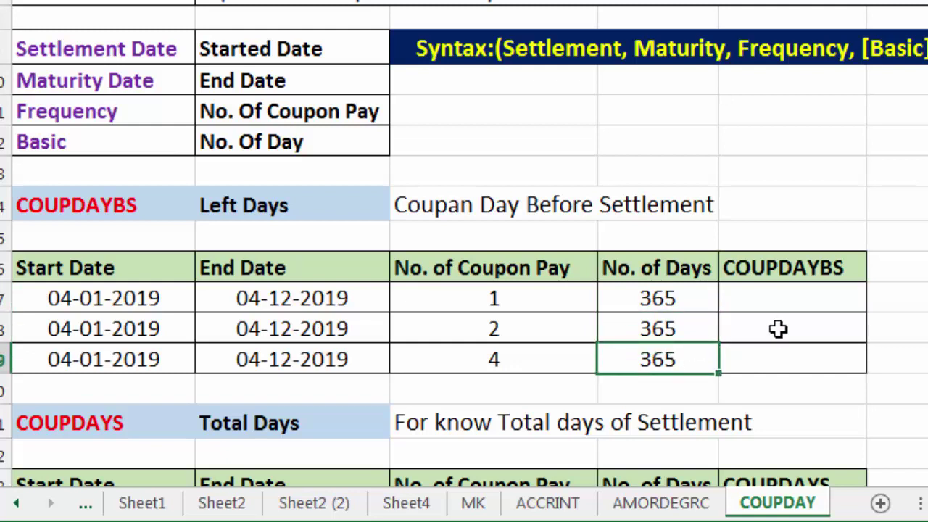
left_click(775, 297)
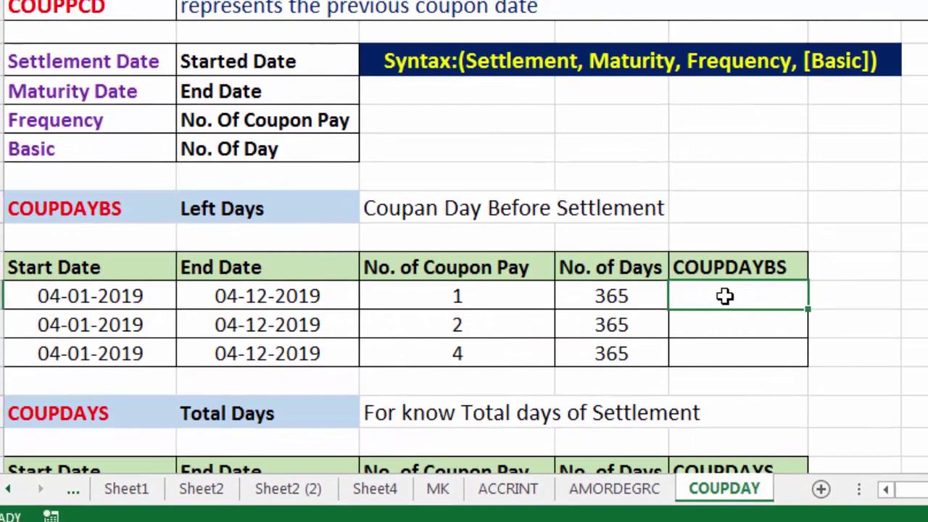
Step: Enter =COUPDAYBS(A17,B17,C17,1) in E17, using the Actual/actual day-count basis
type("=")
type("coupdy")
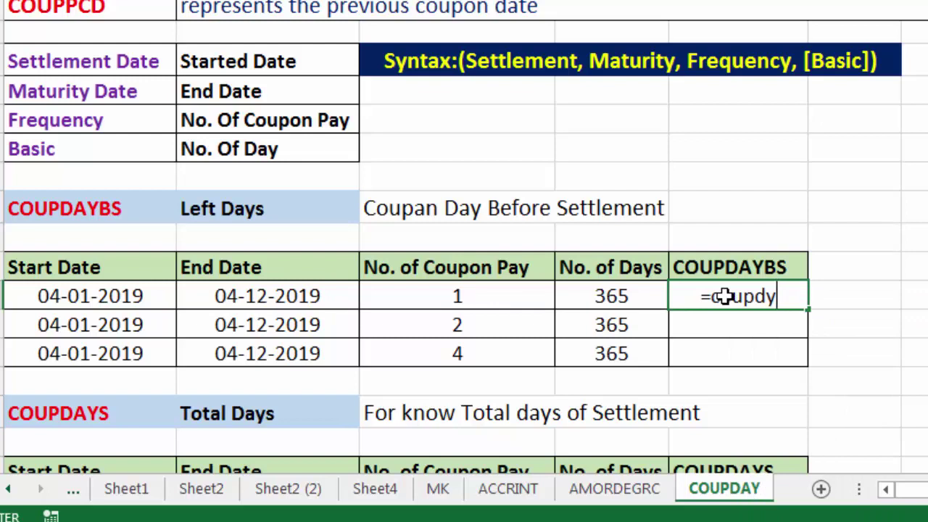
key("BackSpace")
type("a")
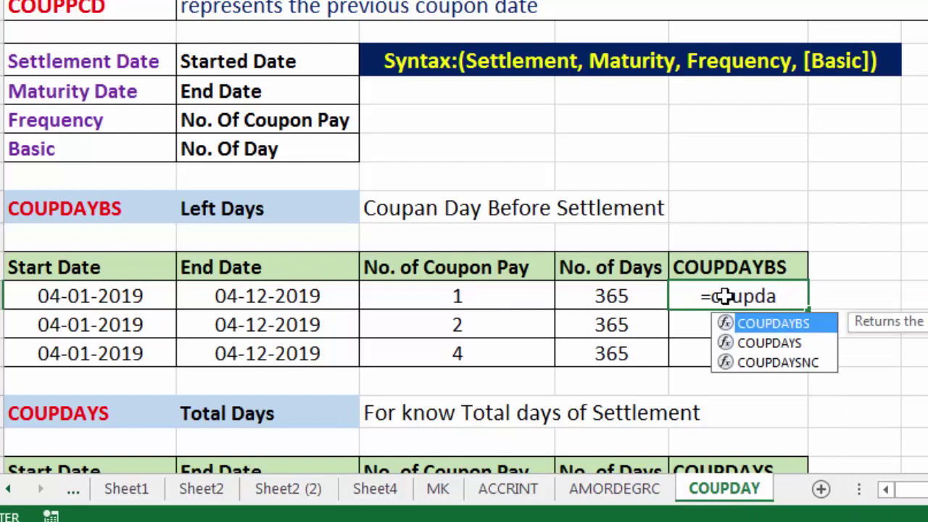
type("ybs")
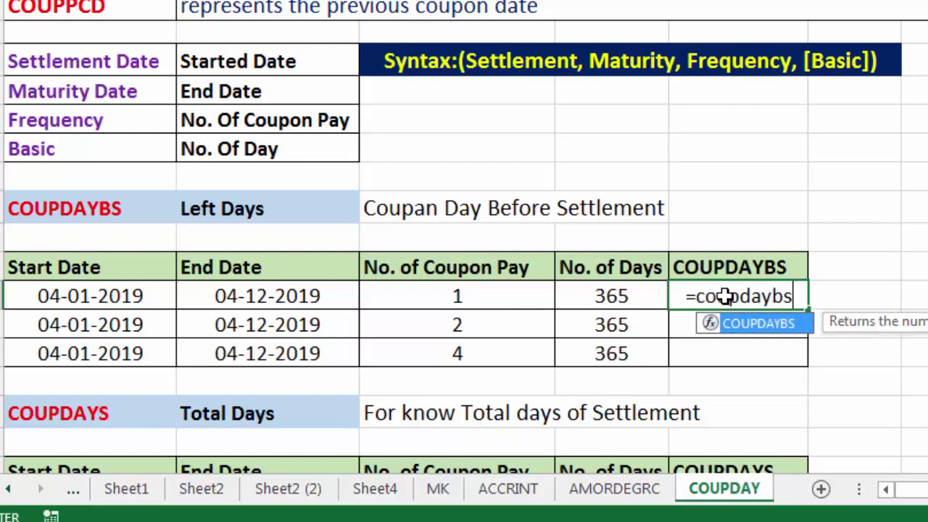
type("(")
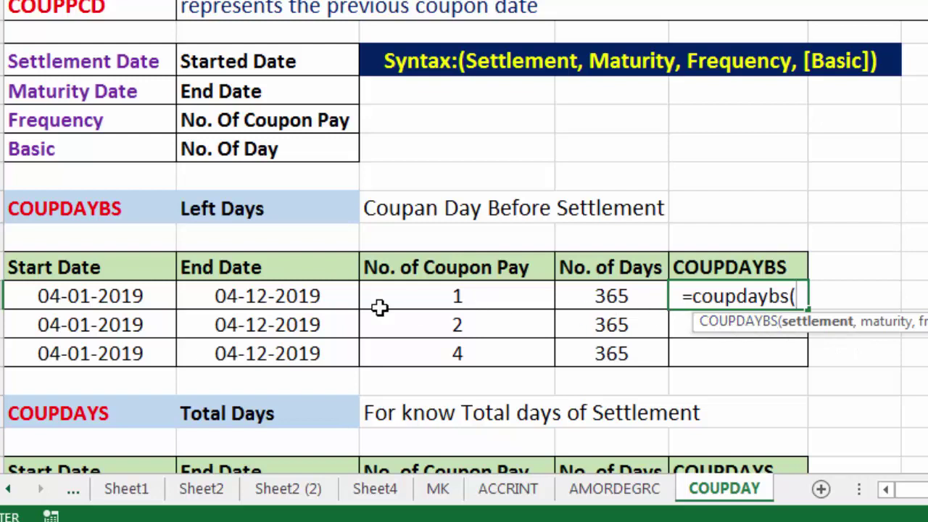
left_click(132, 297)
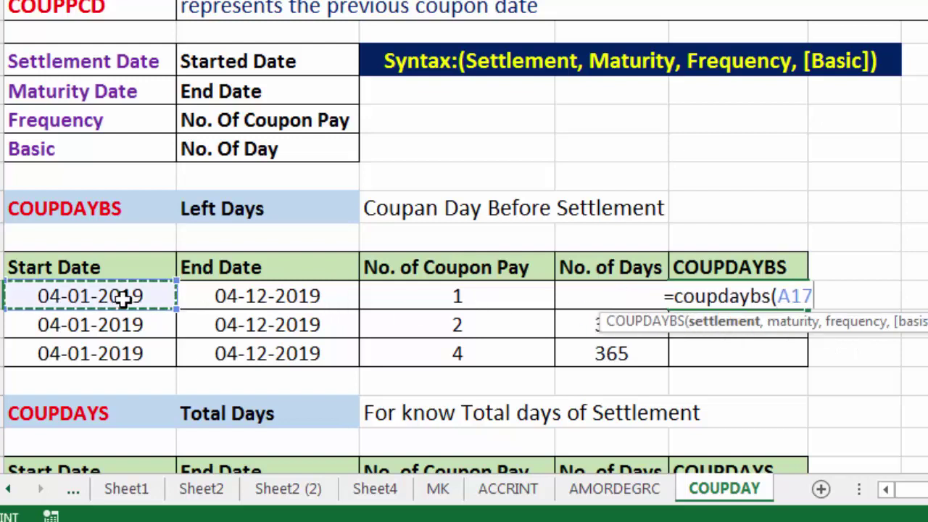
type(",")
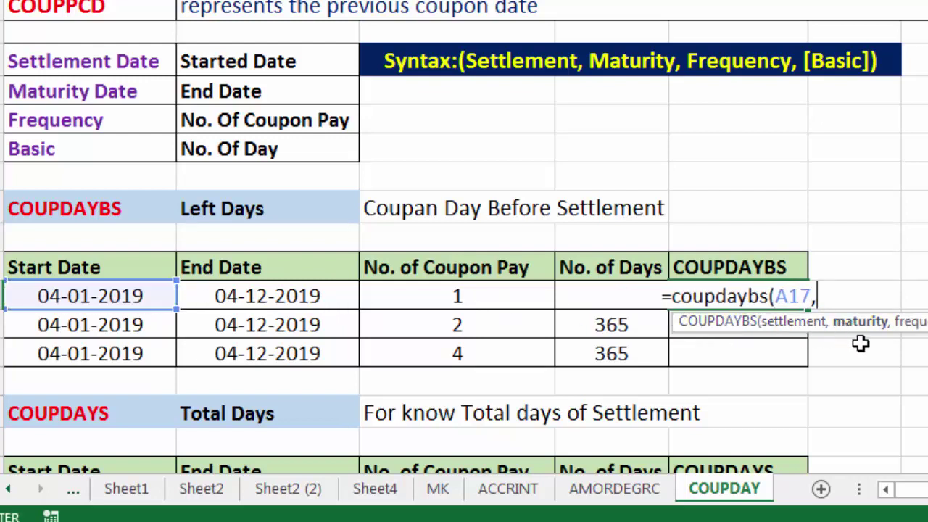
left_click(281, 296)
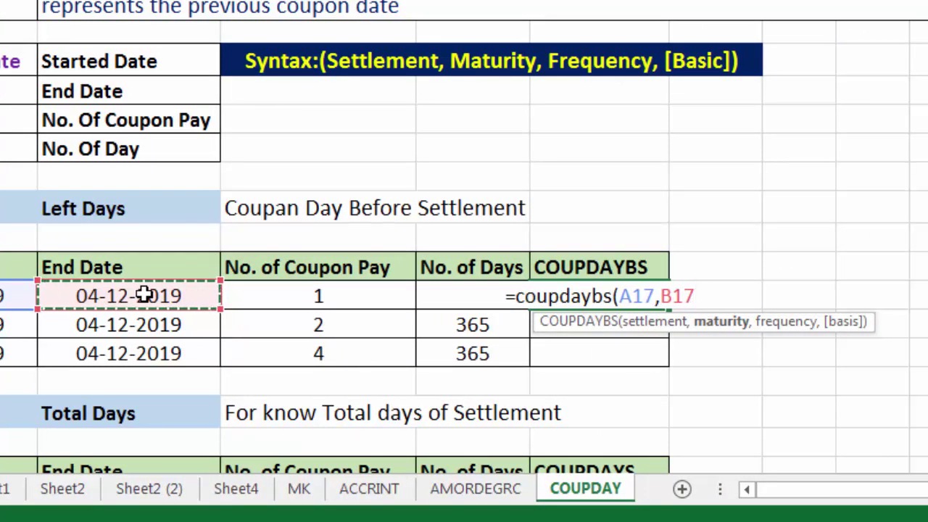
type(",")
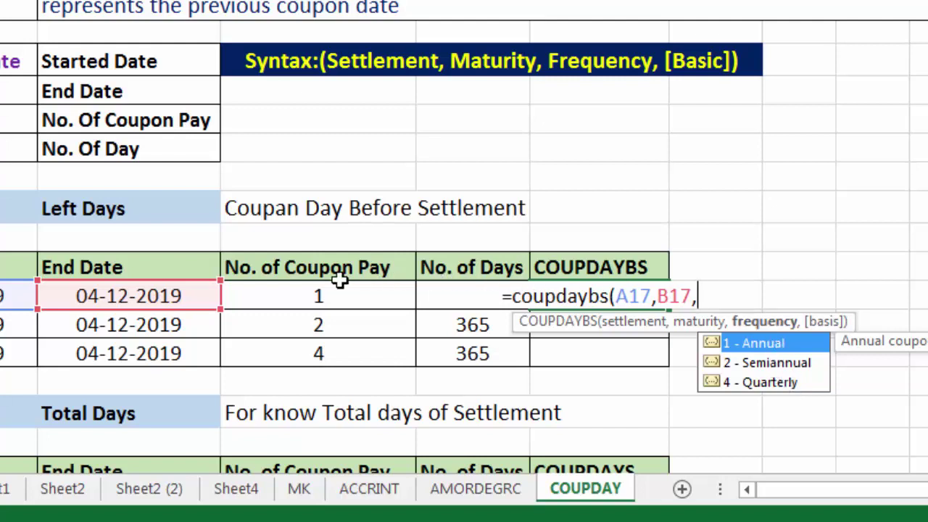
left_click(310, 301)
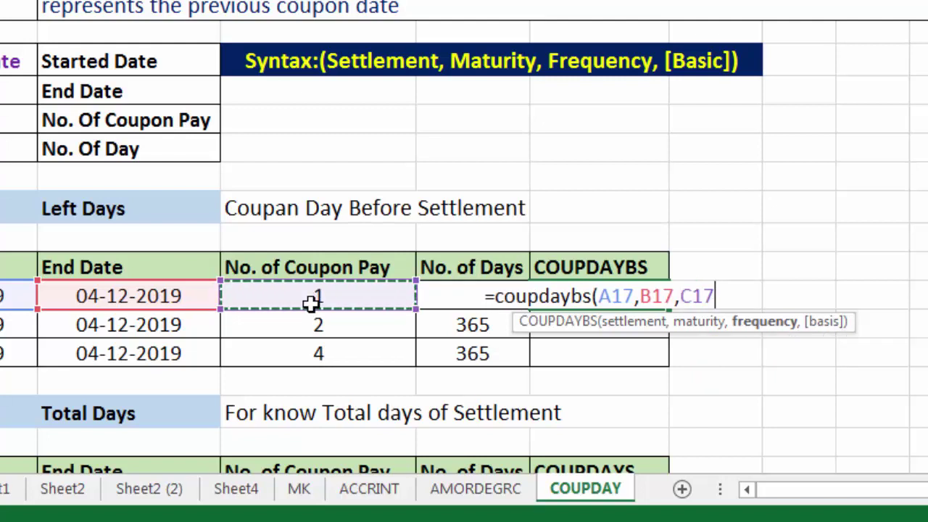
type(",")
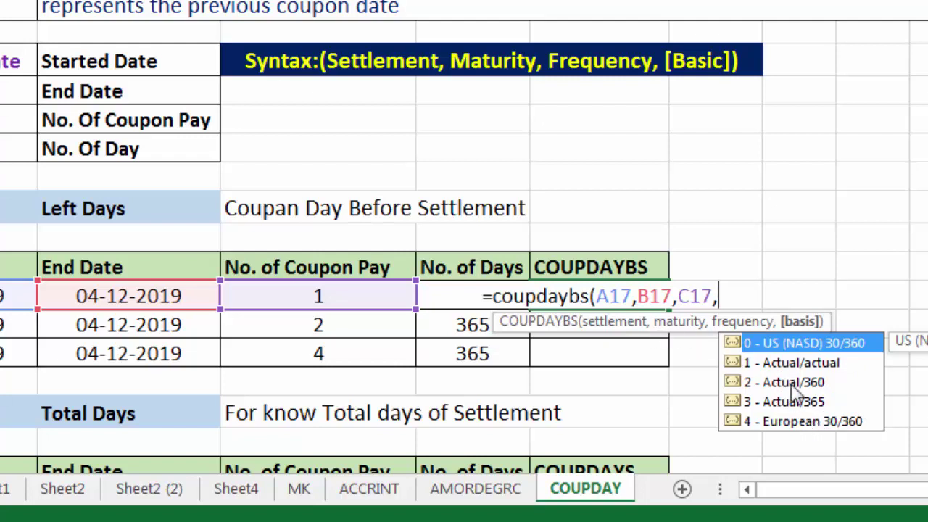
double_click(780, 363)
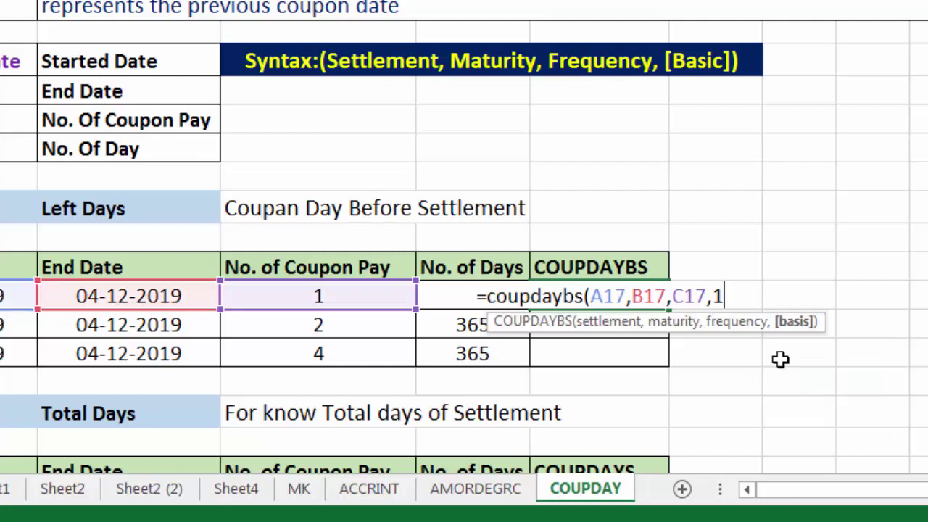
type(")")
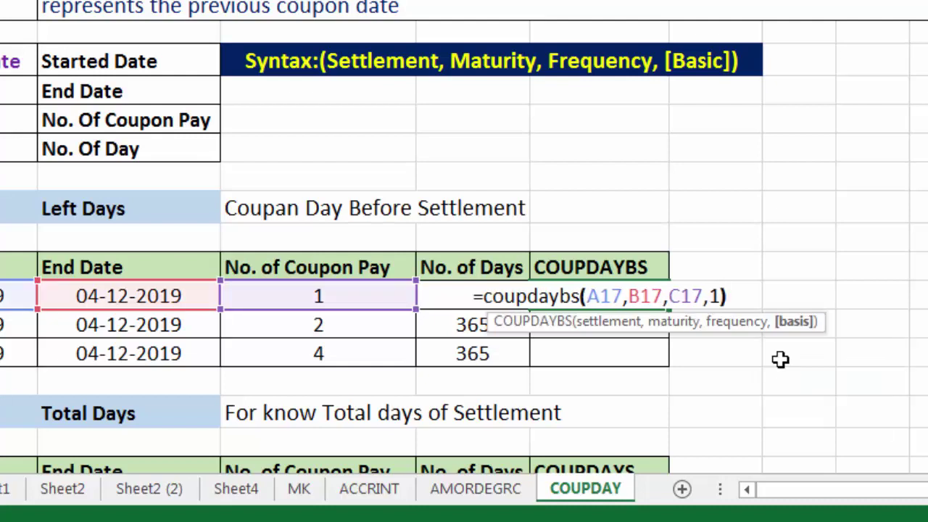
key("Return")
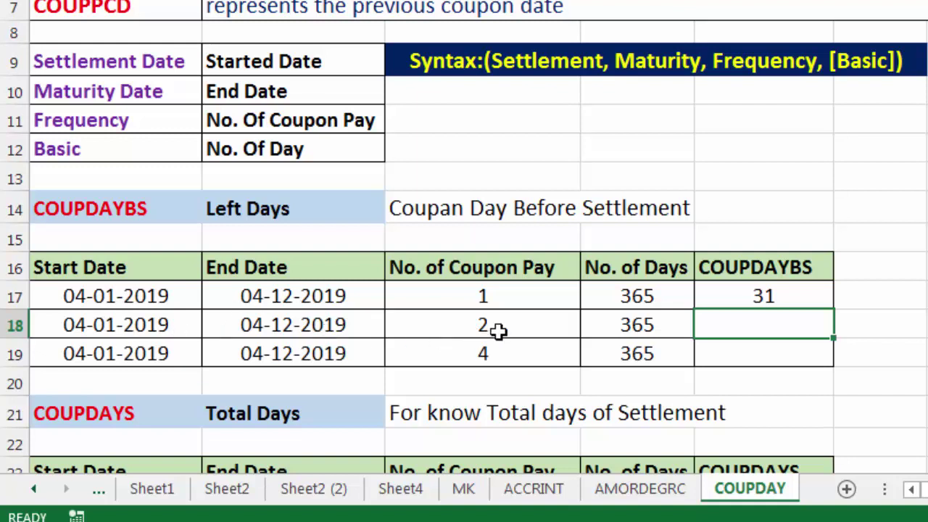
Step: Copy the COUPDAYBS formula from E17 down to E19 and check the row 18 formula
left_click(761, 300)
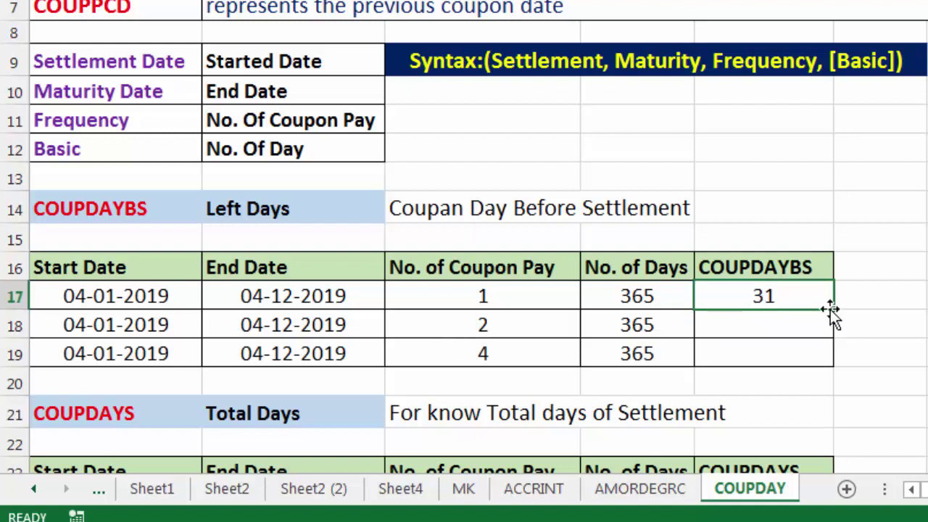
left_click_drag(831, 310, 832, 363)
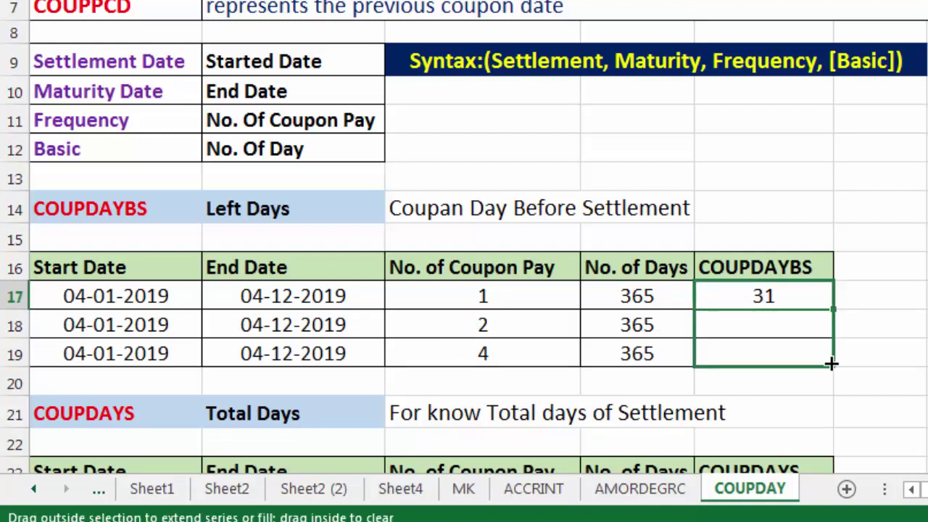
left_click(805, 360)
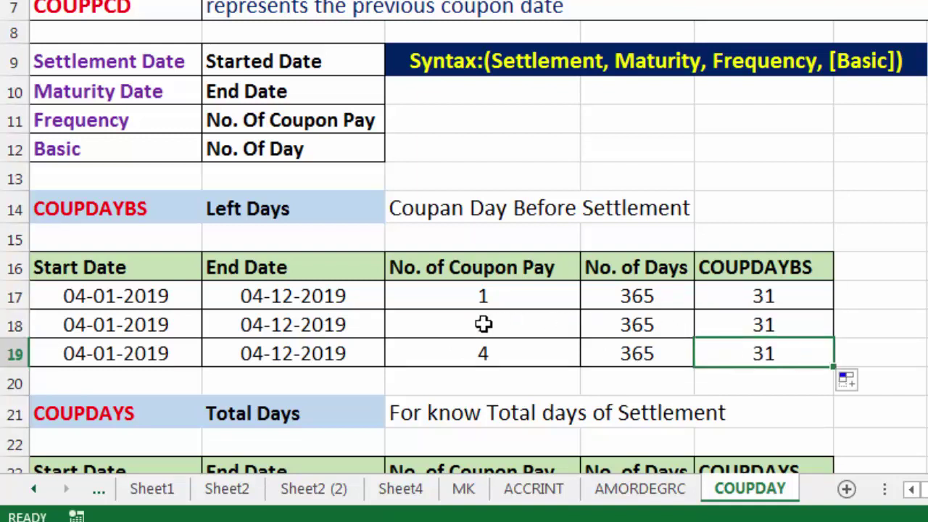
left_click(715, 323)
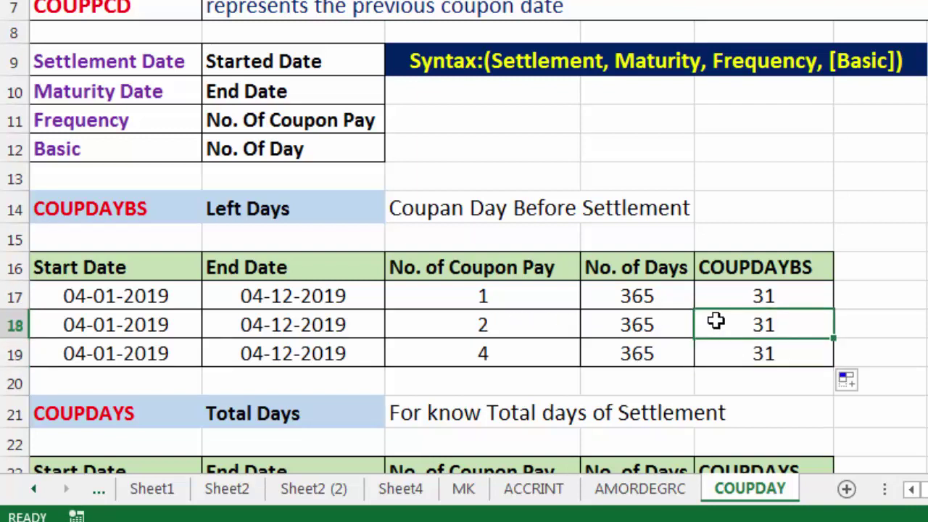
left_click(509, 323)
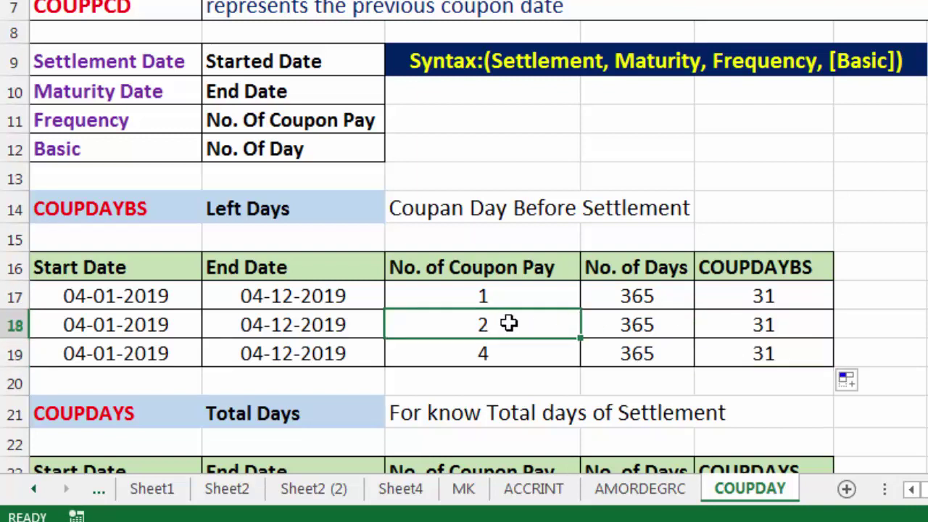
left_click(747, 324)
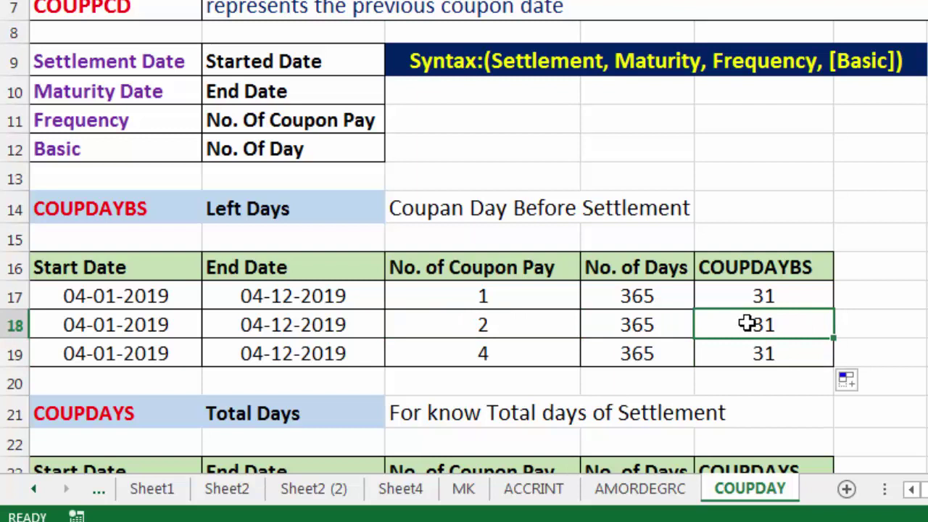
double_click(747, 323)
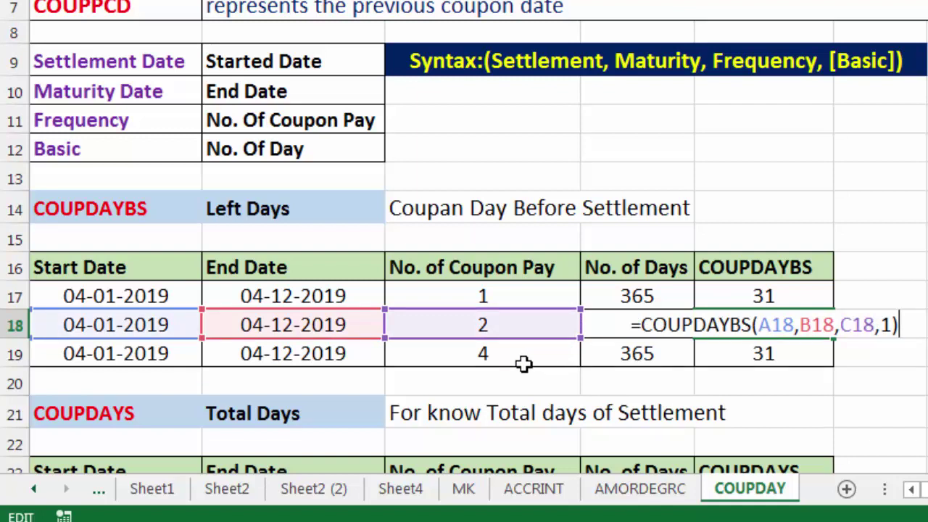
key("ctrl+Return")
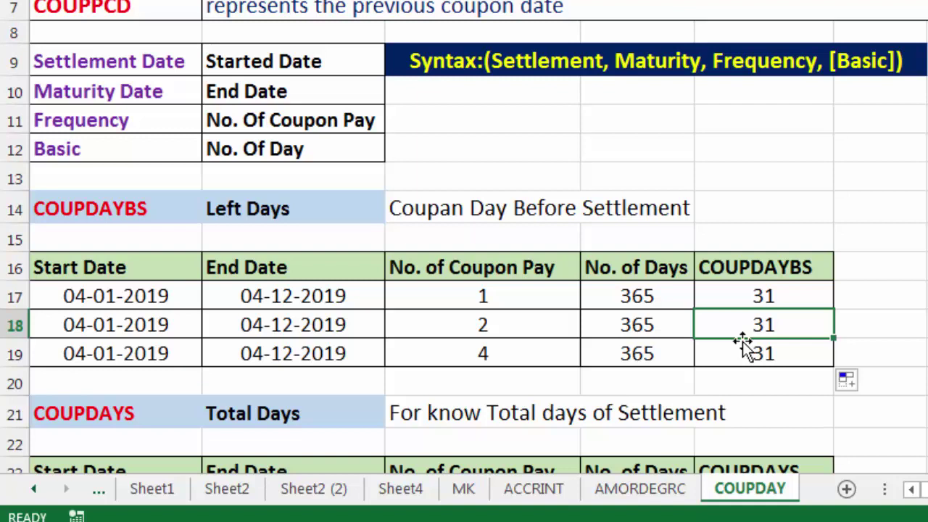
Step: Enter =COUPDAYS(A24,B24,C24,1) in E24 with Actual/actual basis, returning 365
scroll(742, 342, "down", 2)
scroll(742, 341, "down", 1)
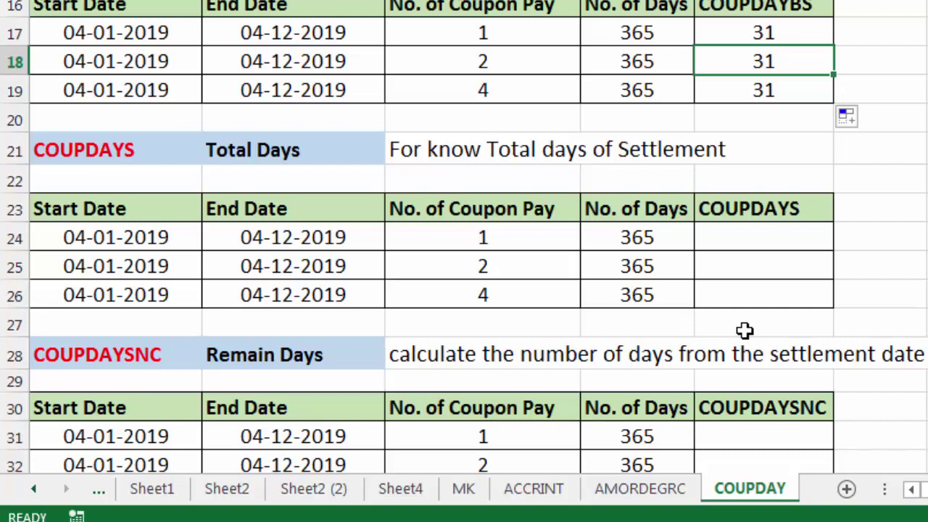
left_click(801, 236)
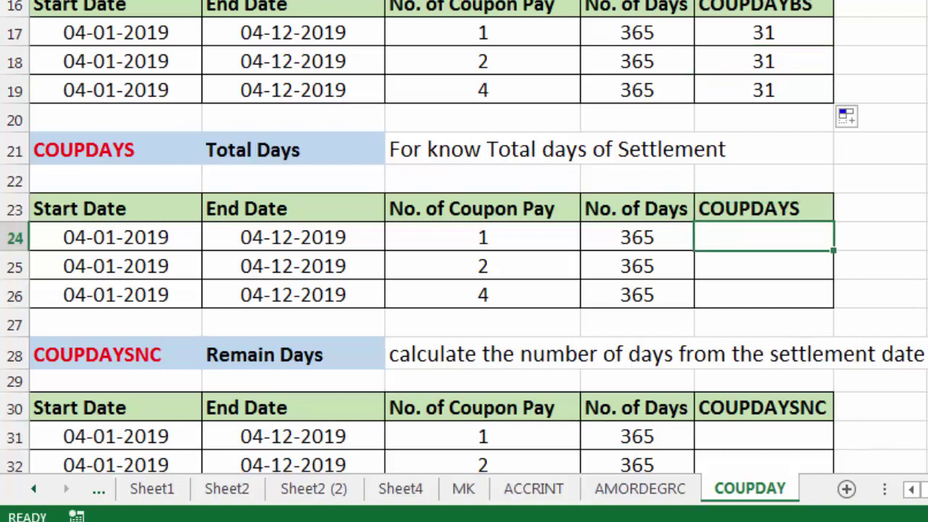
type("=cu")
key("BackSpace")
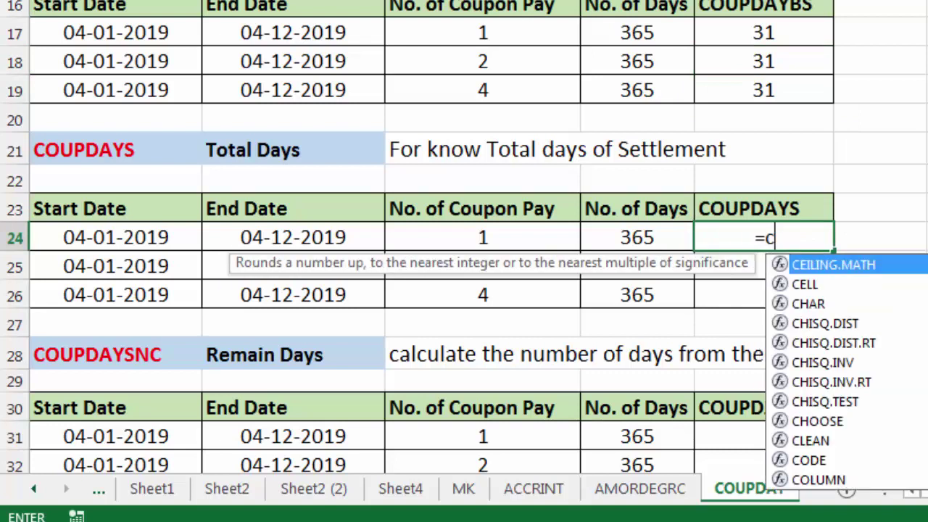
type("oupdays(")
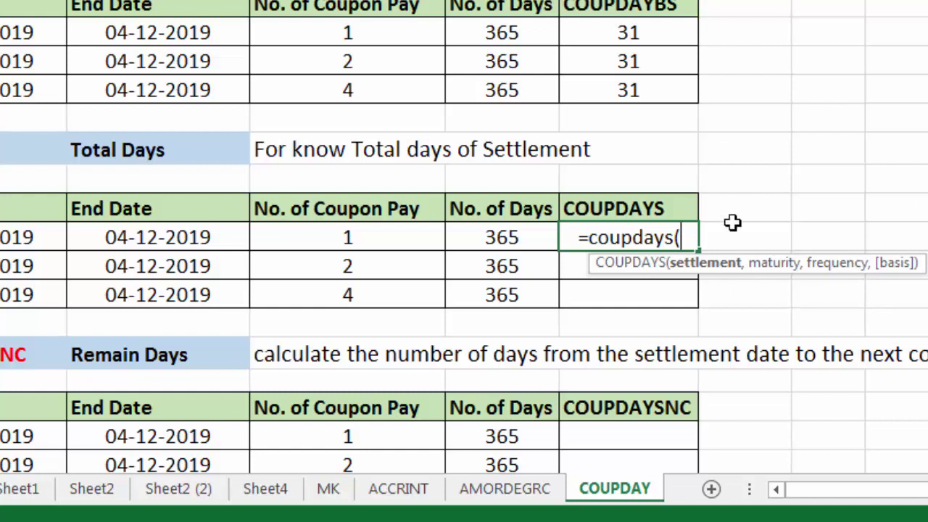
left_click(29, 237)
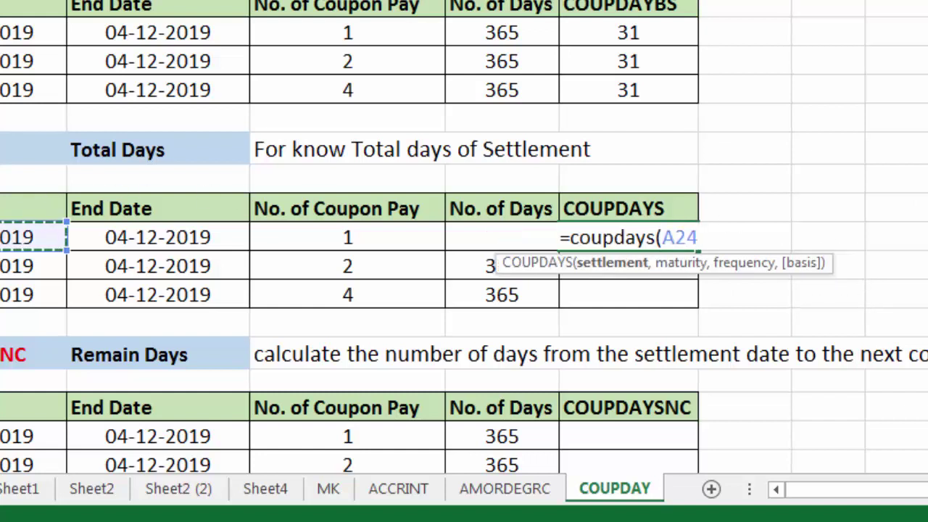
type(",")
left_click(147, 233)
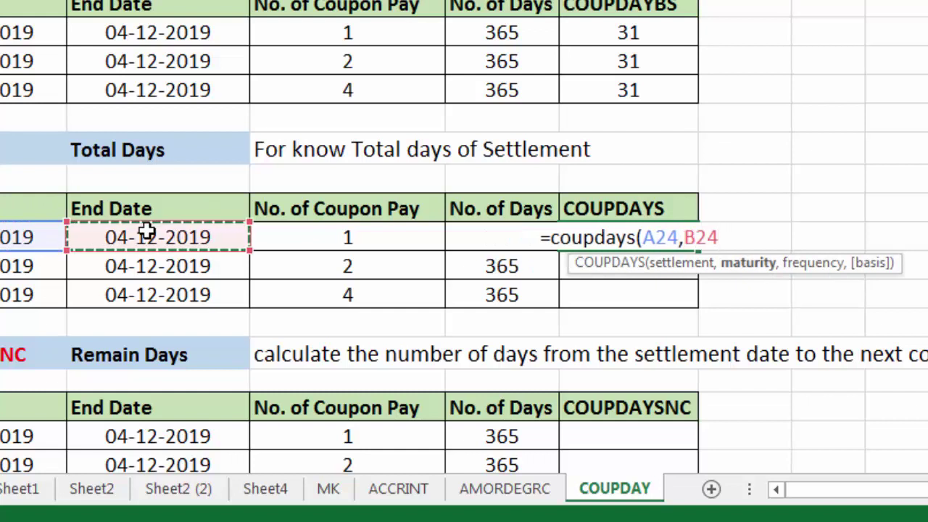
type(",")
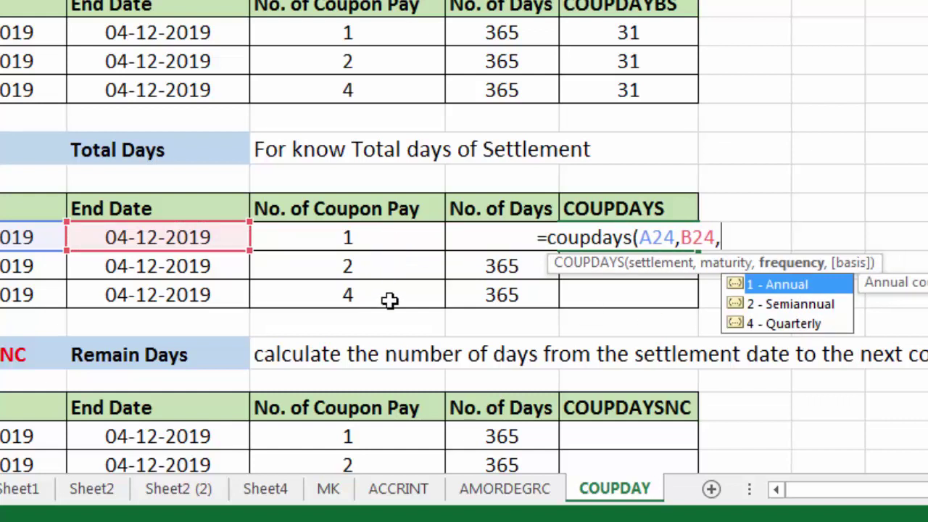
left_click(378, 242)
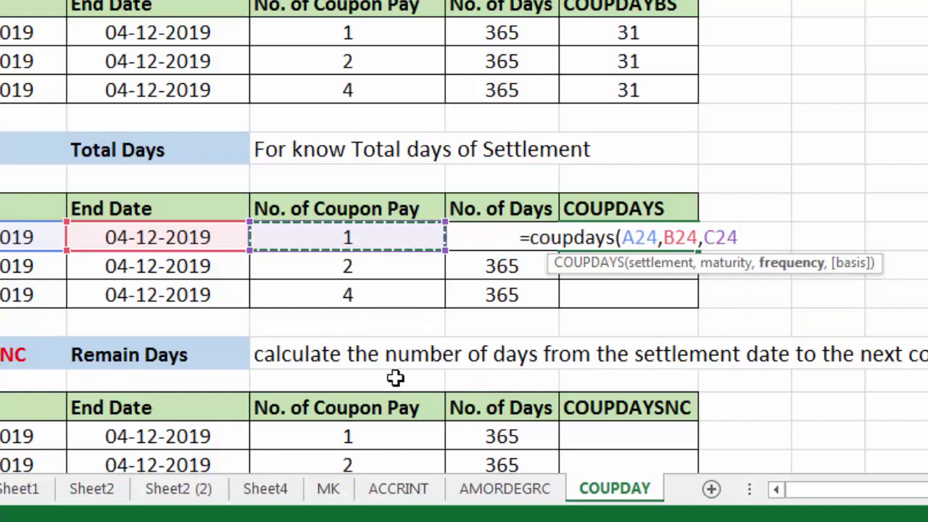
type(",1")
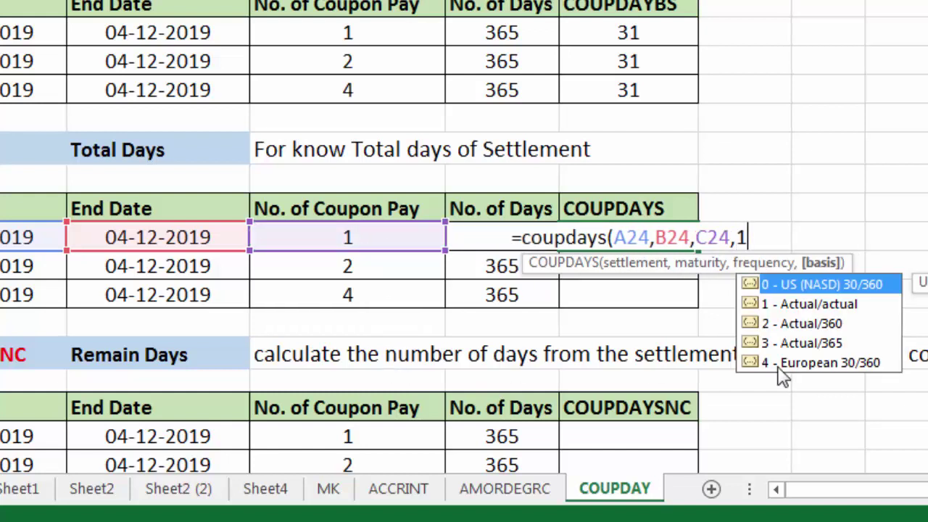
key("BackSpace")
double_click(801, 304)
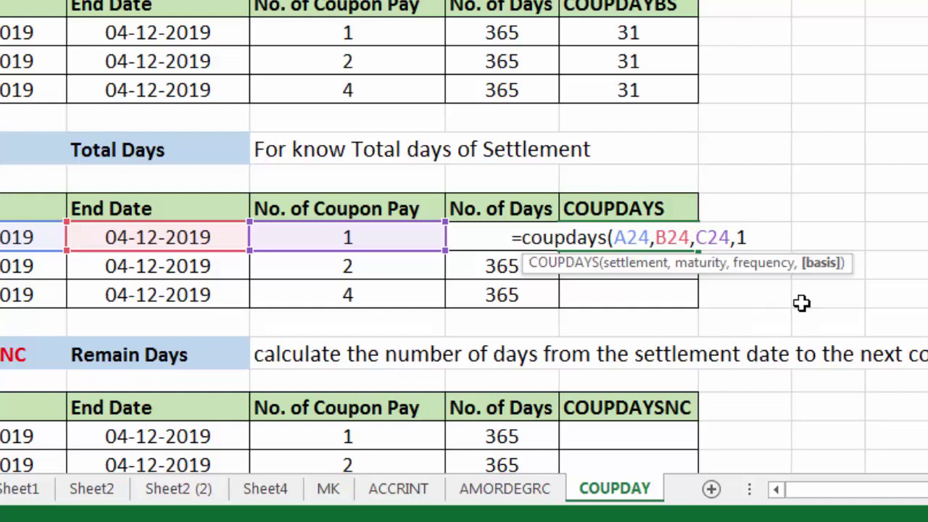
type(")")
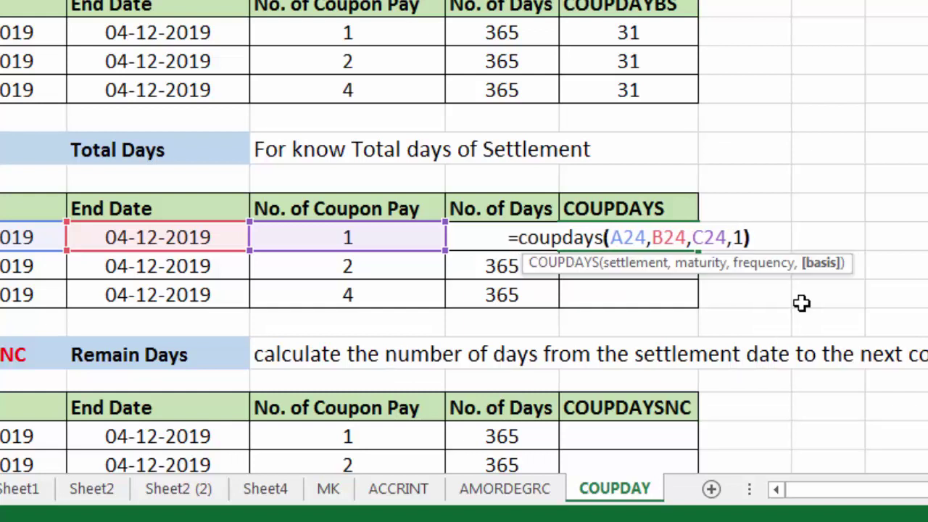
key("Return")
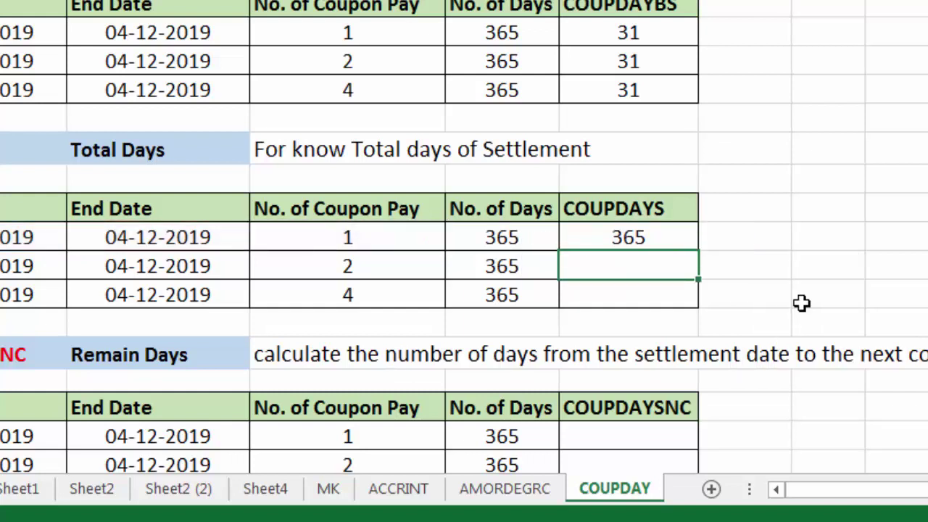
Step: Fill the COUPDAYS formula down to E26, giving 182 and 90
left_click(647, 244)
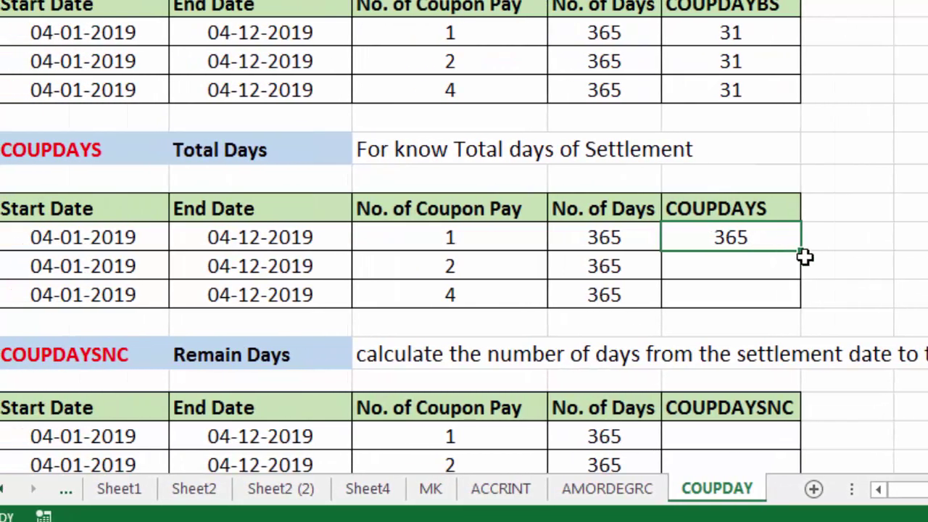
left_click_drag(800, 251, 800, 305)
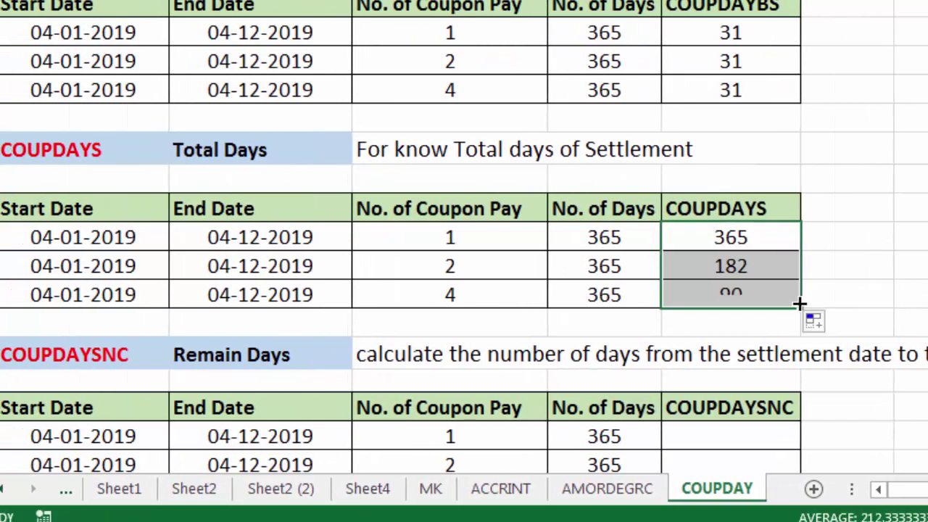
left_click(759, 269)
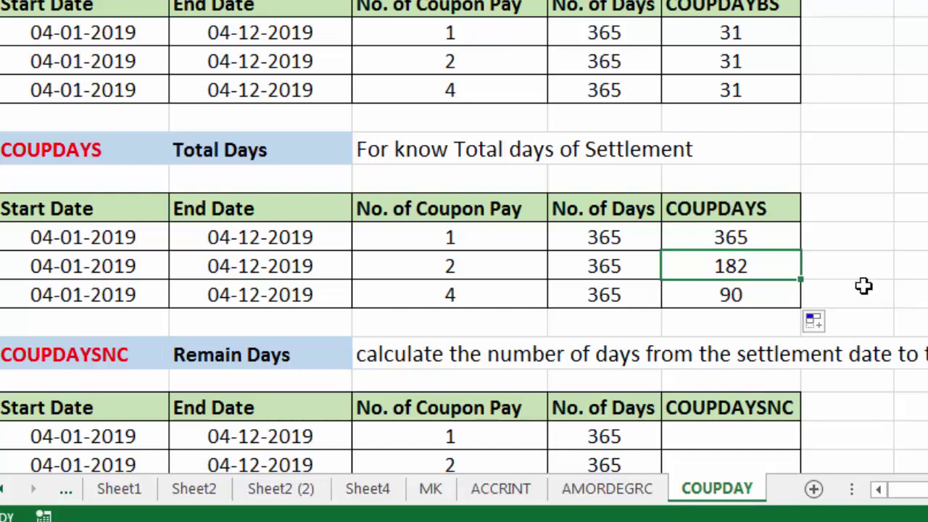
Step: Enter =COUPDAYSNC(A31,B31,C31,1) in E31, returning 334
scroll(863, 286, "down", 2)
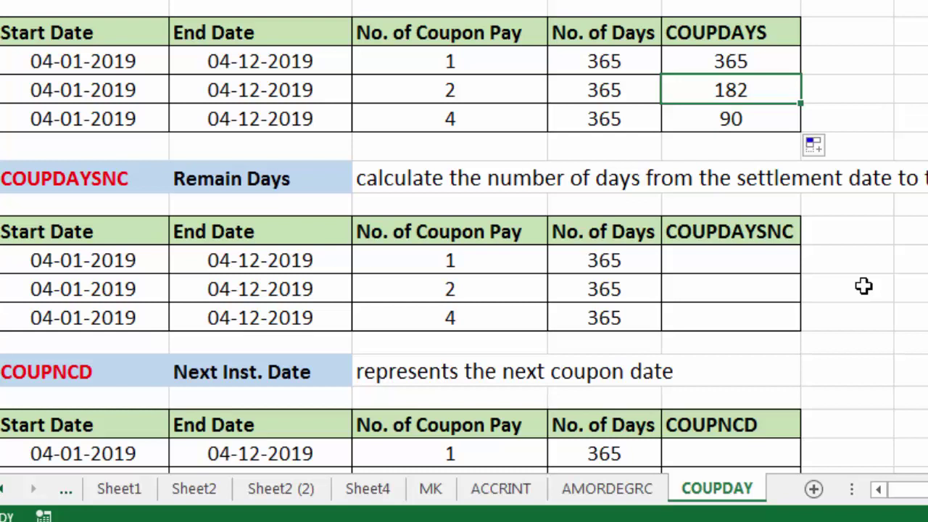
left_click(729, 258)
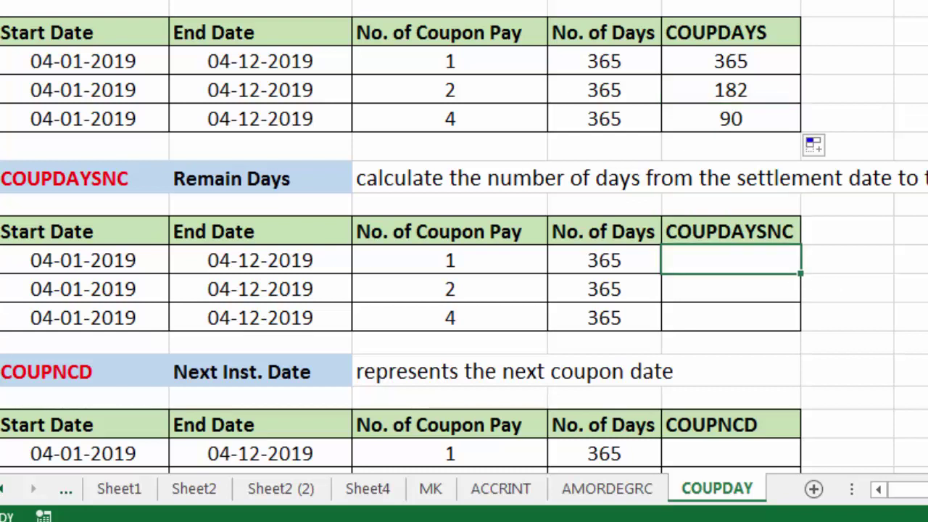
type("=")
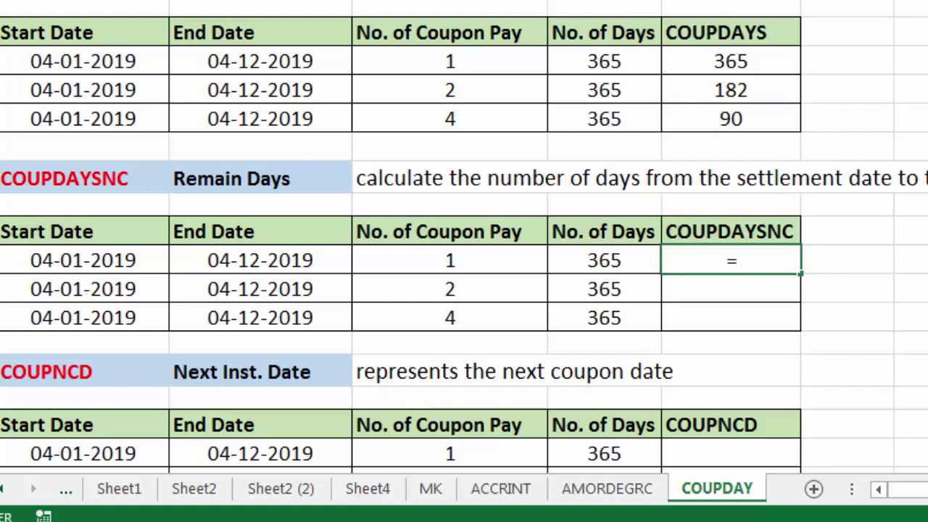
type("coup")
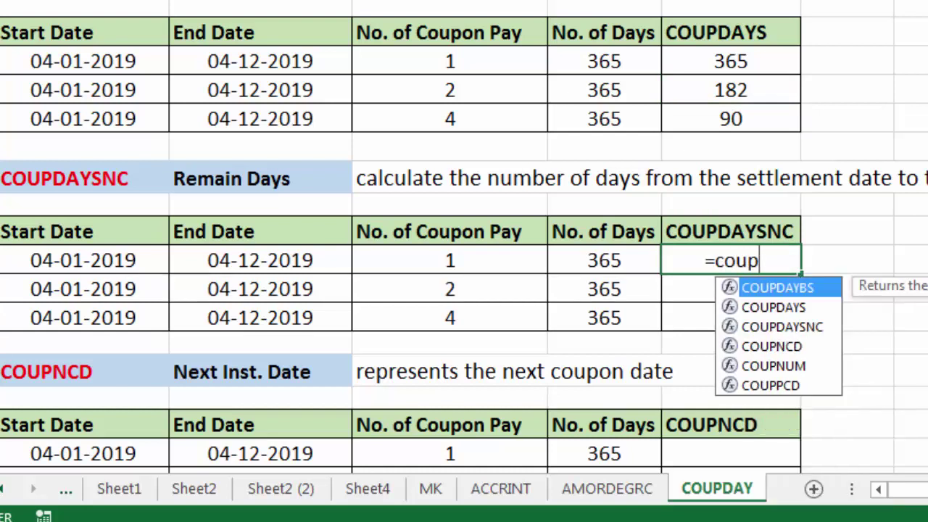
type("daysnc")
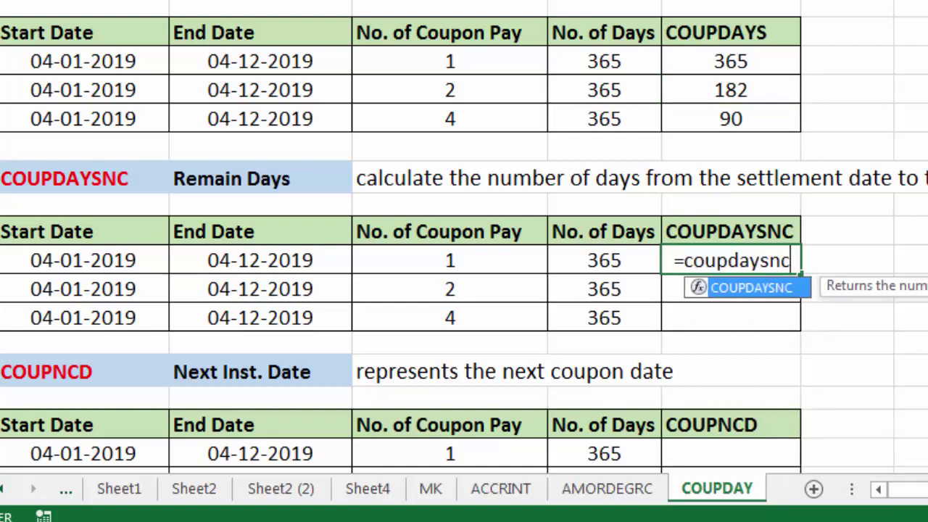
type("(")
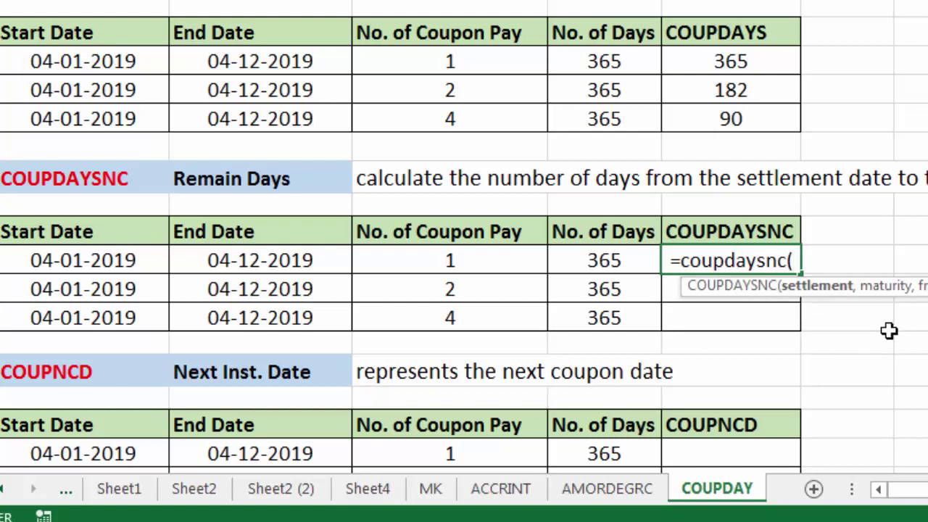
left_click(108, 263)
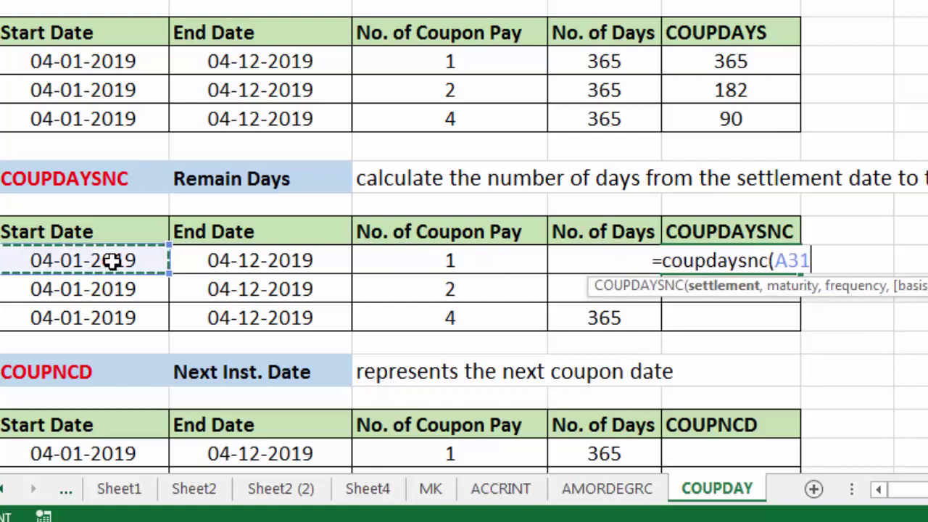
type(",")
left_click(238, 263)
type(",")
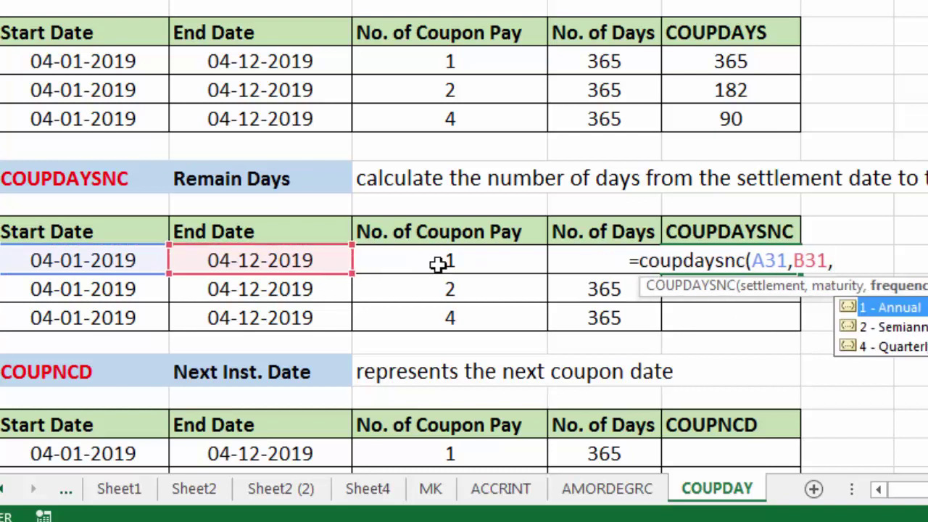
left_click(438, 264)
type(",")
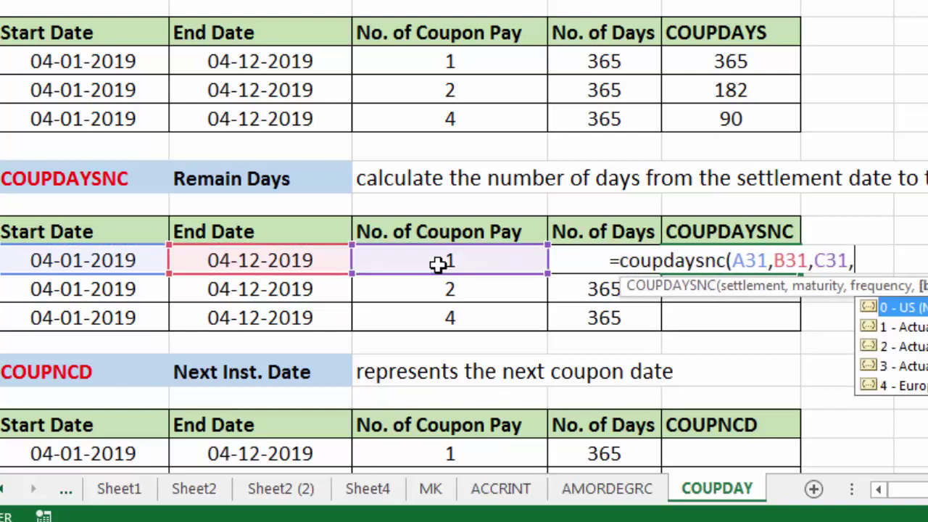
type("1)")
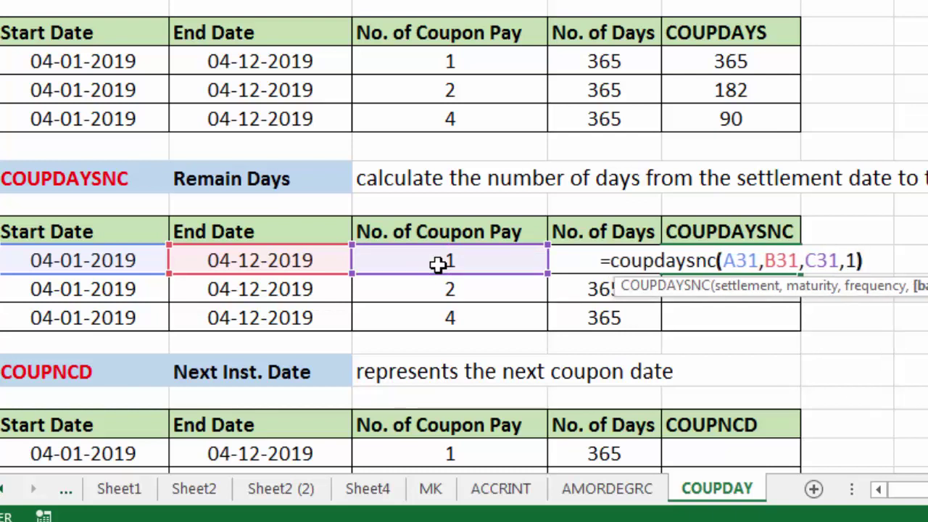
key("Return")
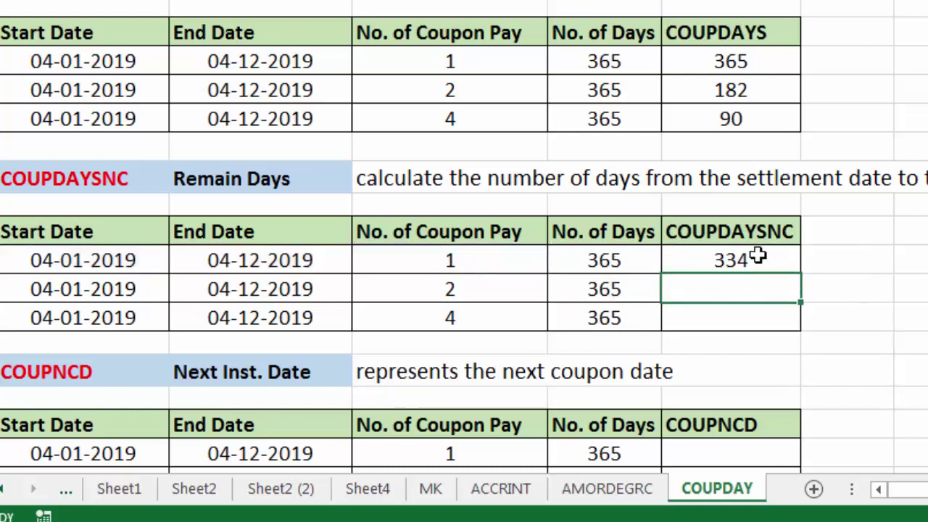
Step: Fill the COUPDAYSNC formula down to E33, giving 151 and 59
left_click(759, 256)
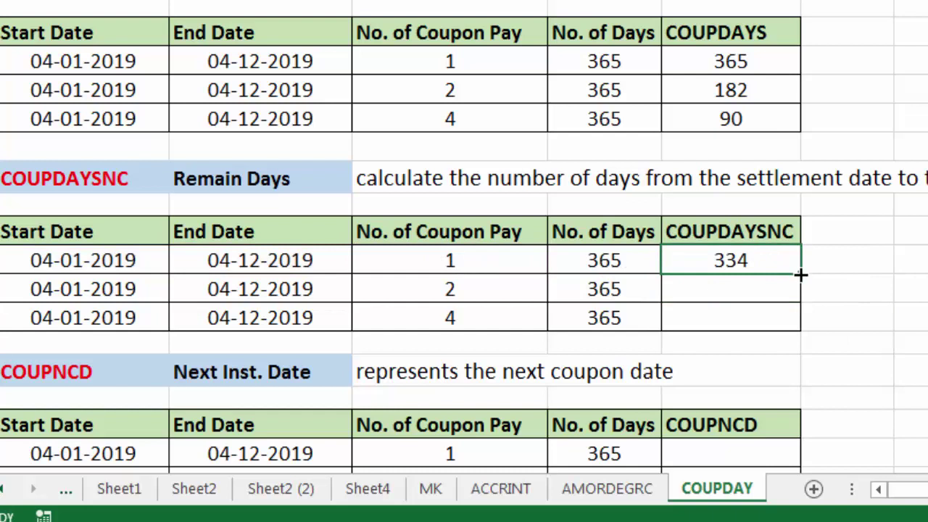
left_click_drag(800, 274, 800, 328)
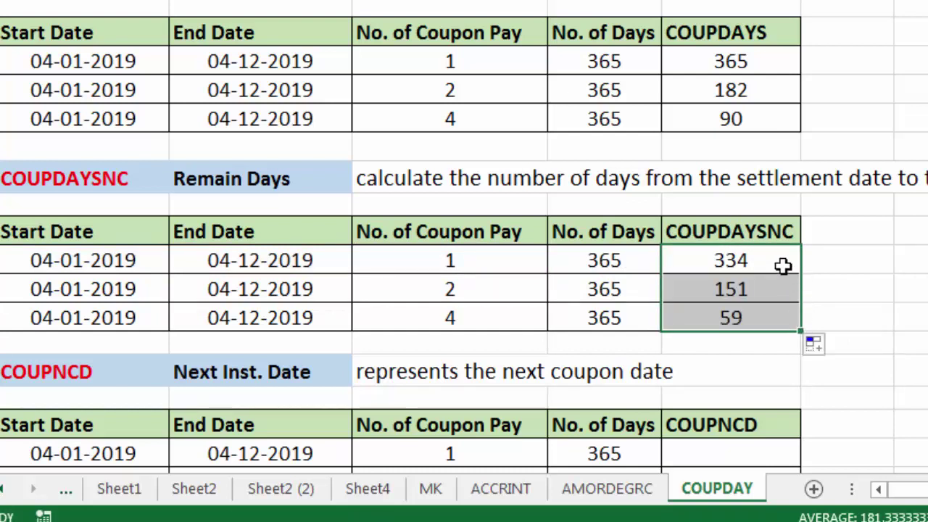
left_click(783, 266)
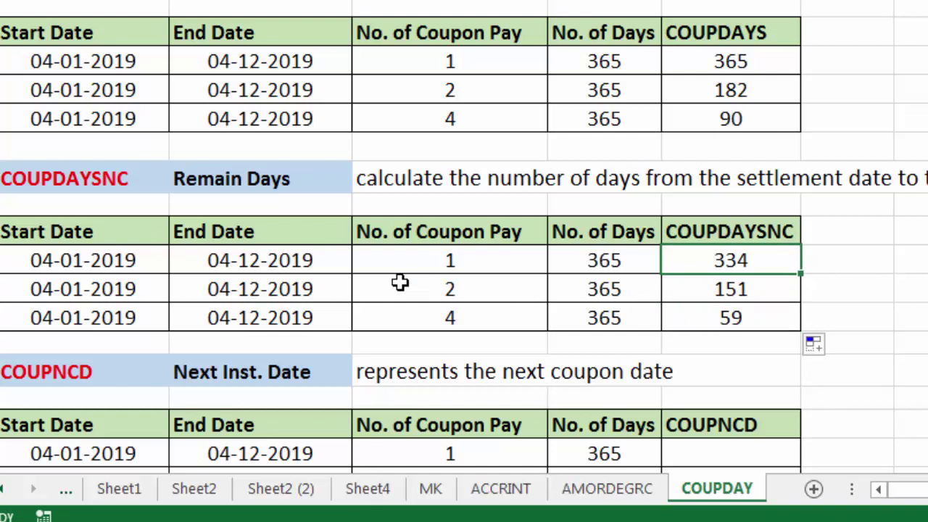
scroll(508, 270, "up", 3)
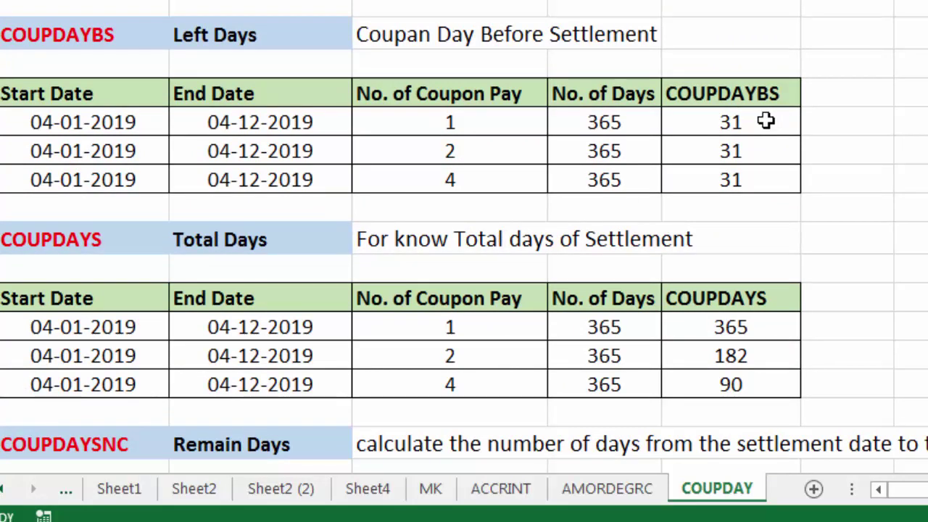
scroll(766, 121, "down", 1)
scroll(766, 121, "down", 1)
scroll(766, 121, "down", 1)
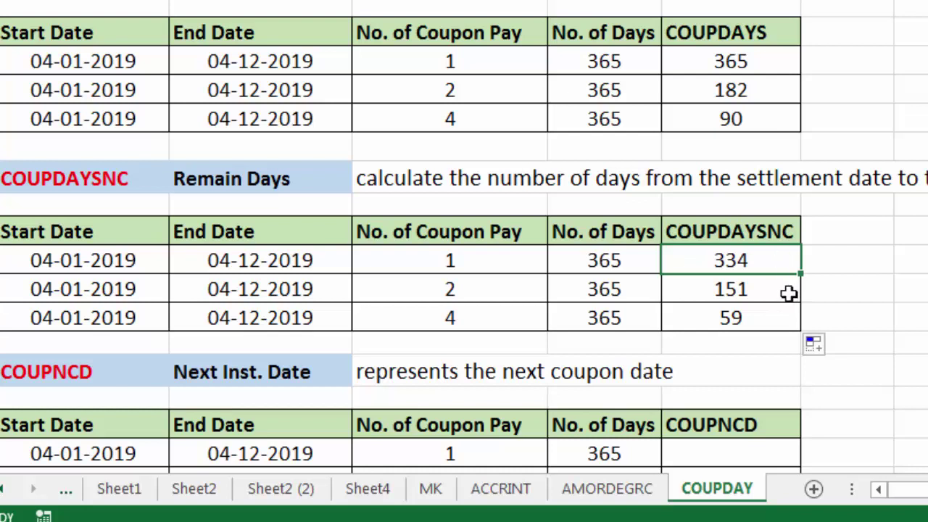
left_click(789, 292)
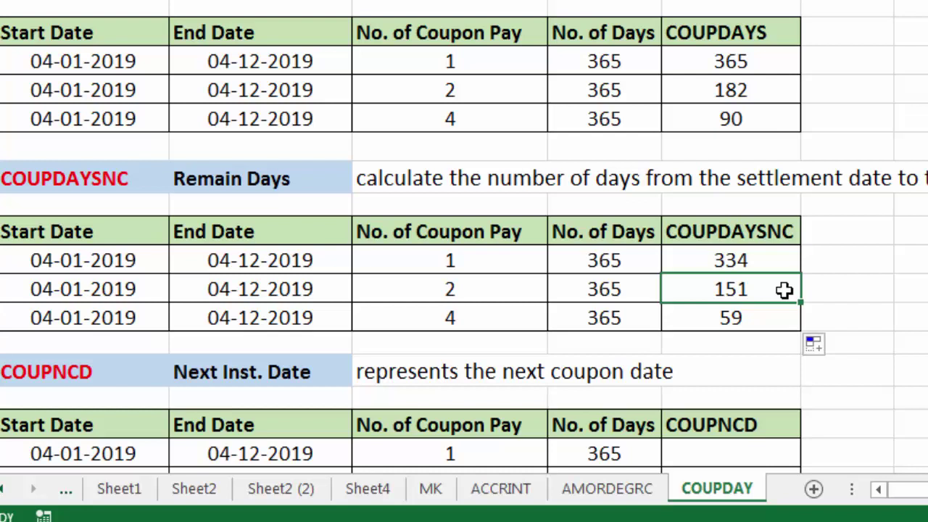
left_click(781, 318)
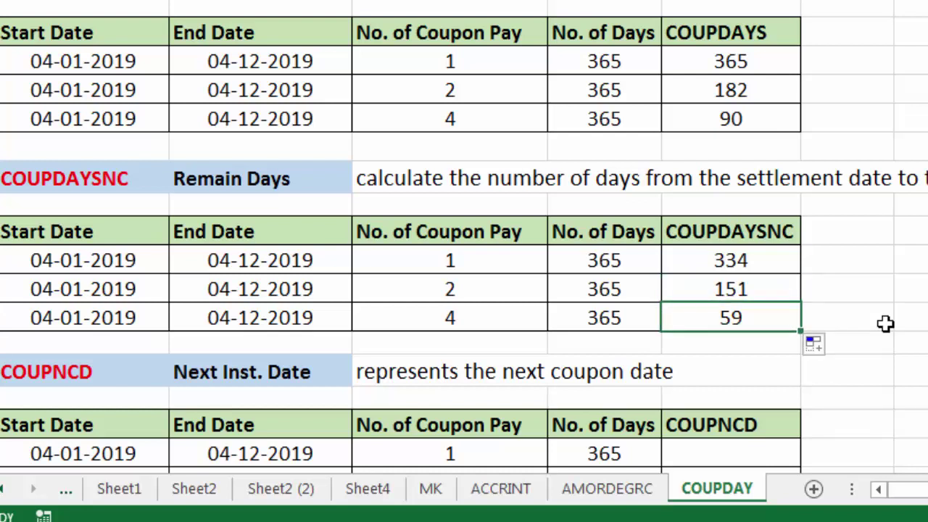
scroll(885, 323, "down", 1)
scroll(885, 324, "down", 1)
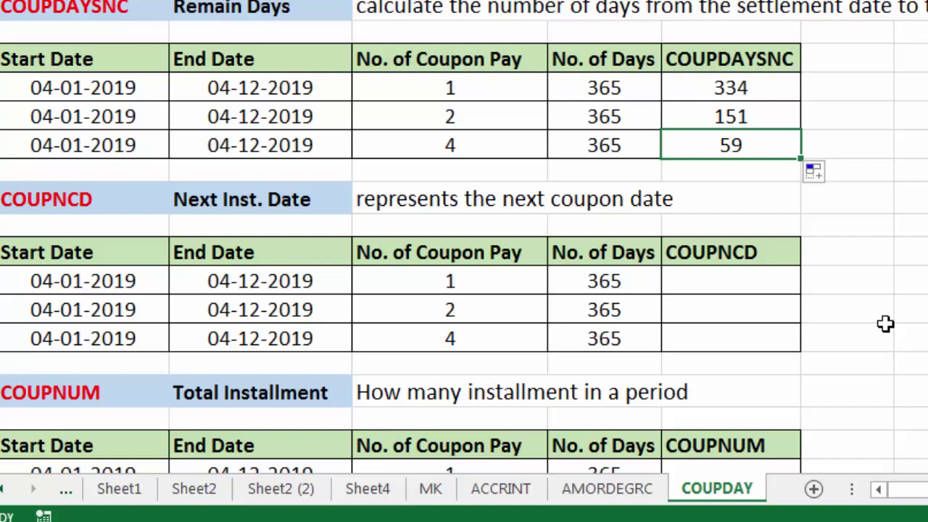
Step: Enter =COUPNCD(A38,B38,C38,1) in E38 and fill it down to E40
left_click(773, 273)
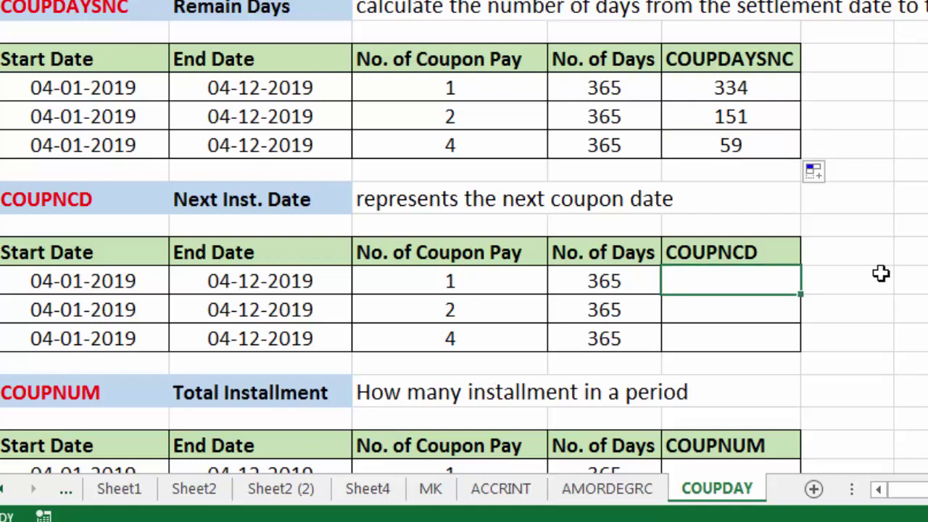
type("=c")
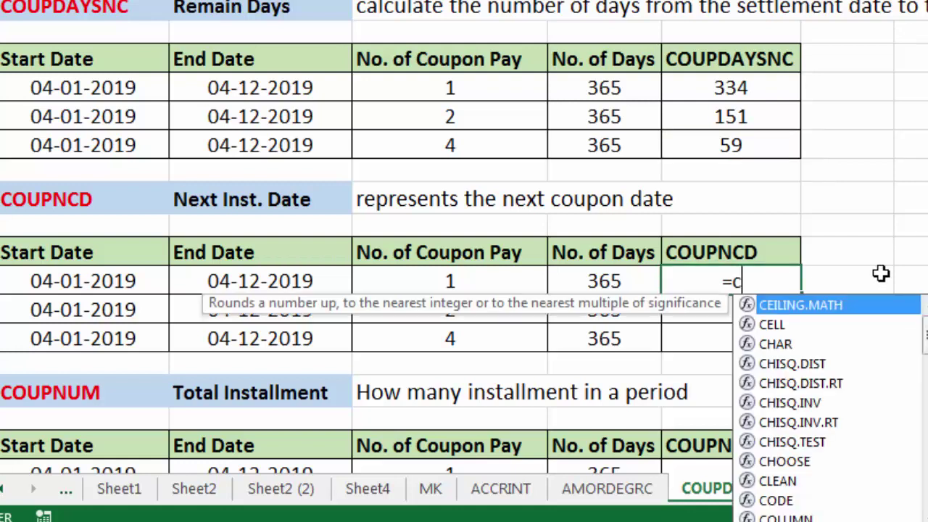
type("oupn")
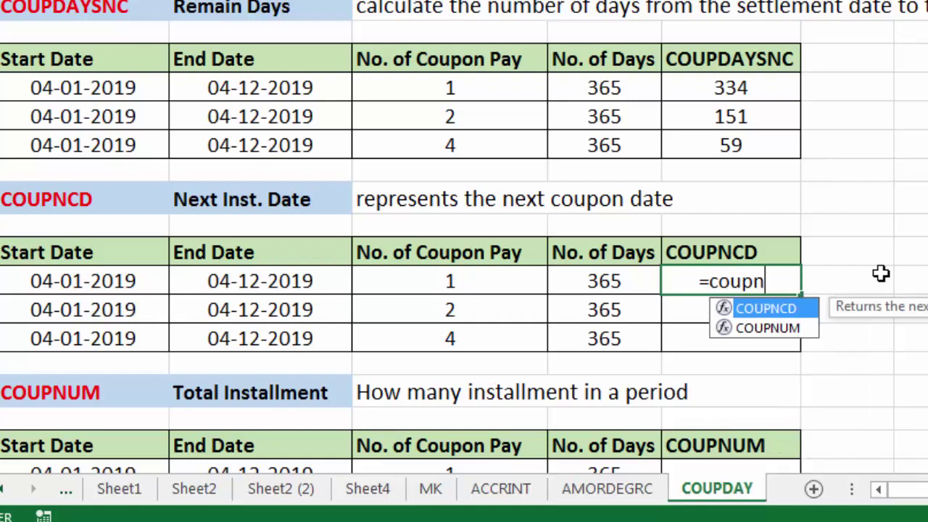
type("cd")
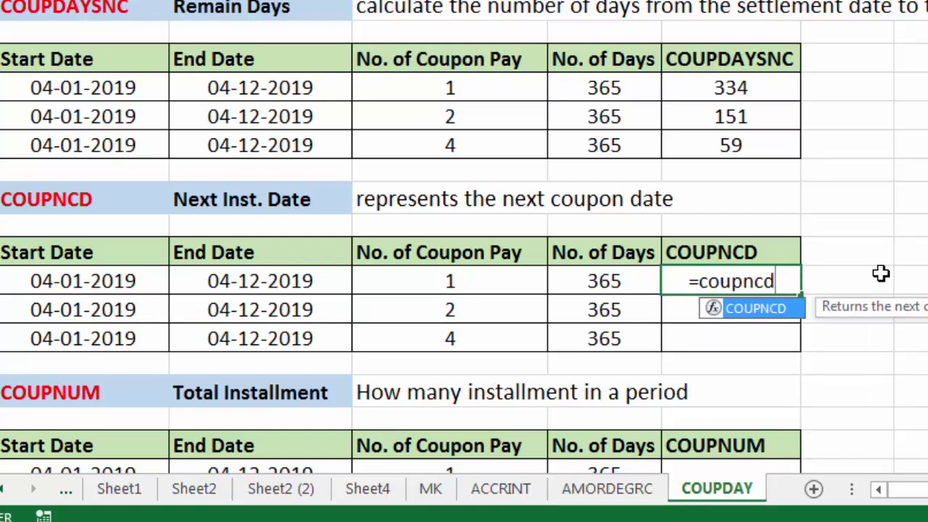
type("(")
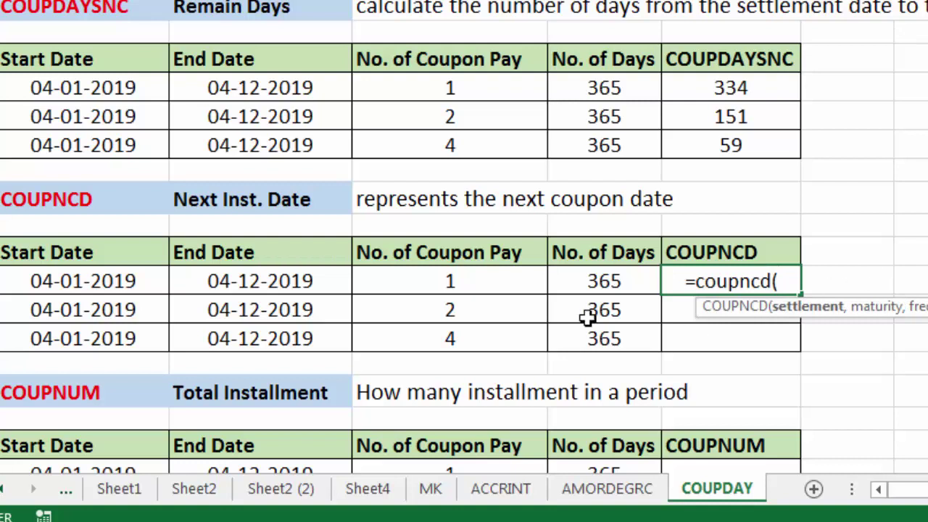
left_click(106, 272)
type(",")
left_click(220, 275)
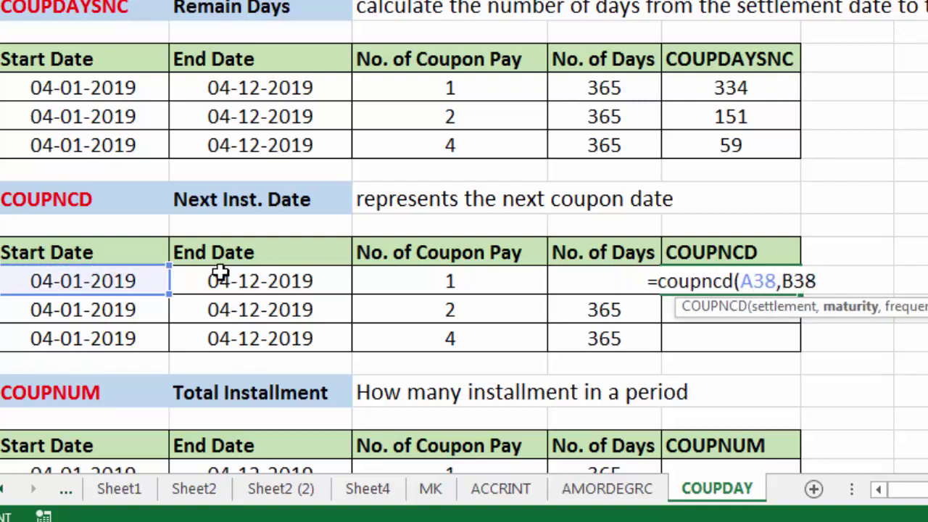
type(",")
left_click(431, 287)
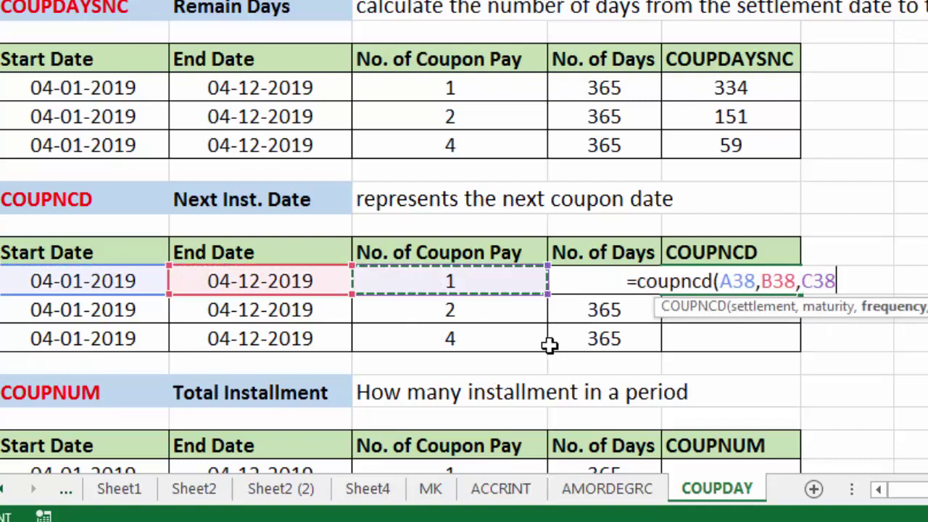
type(",1")
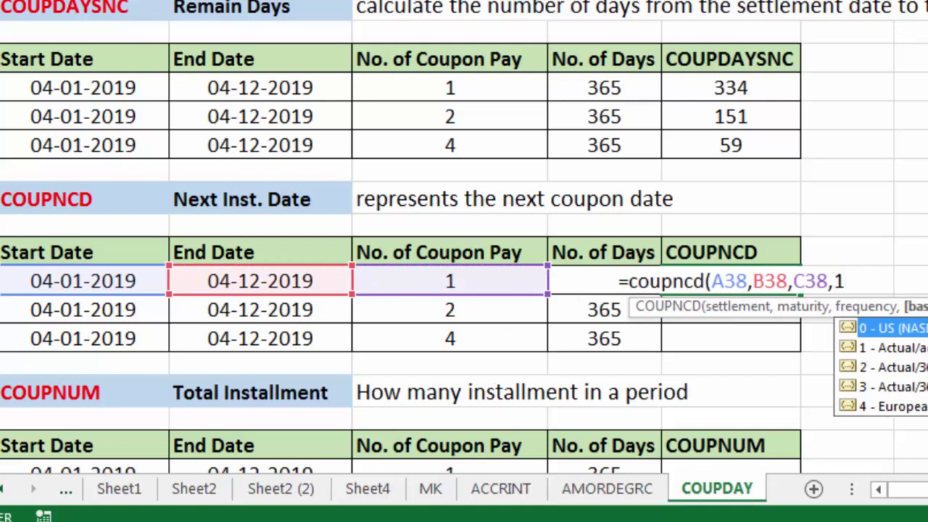
type(")")
key("Return")
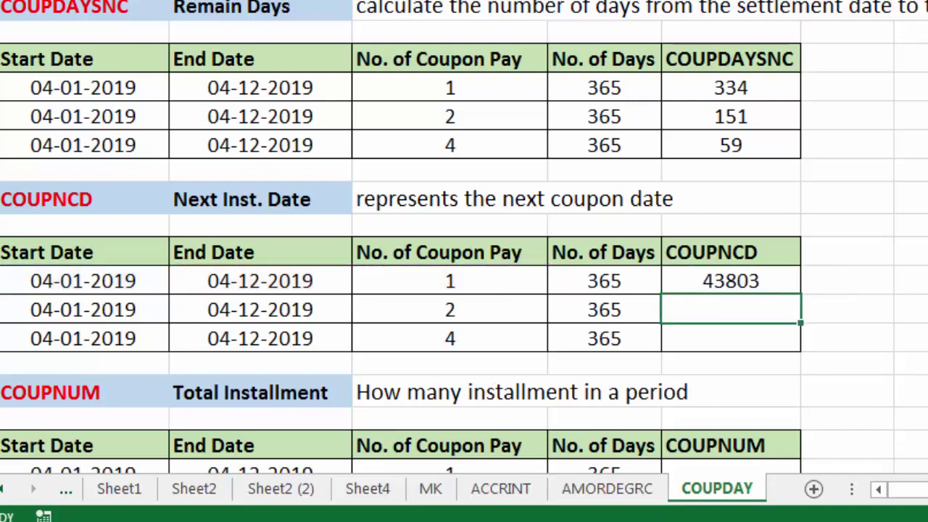
left_click(760, 283)
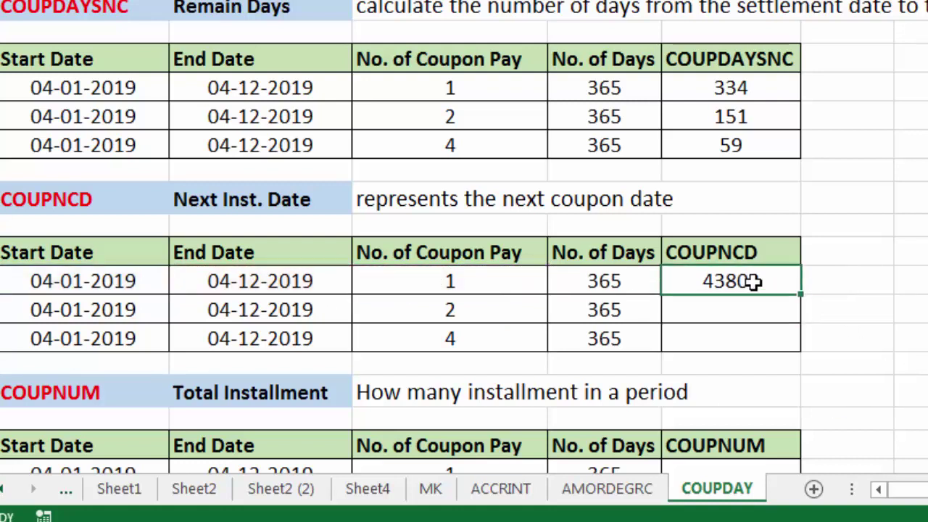
left_click_drag(801, 293, 803, 349)
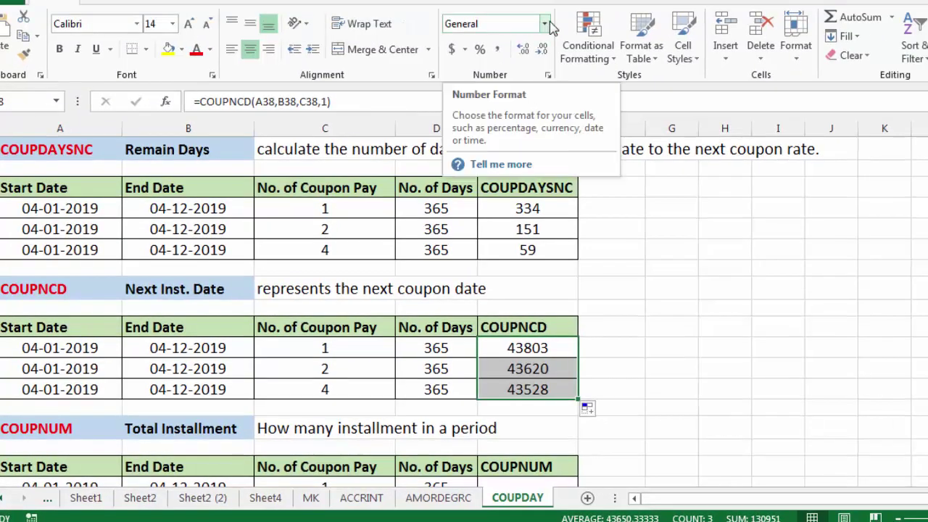
Step: Format the COUPNCD results as dates using the custom code dd-mm-yyyy
left_click(545, 24)
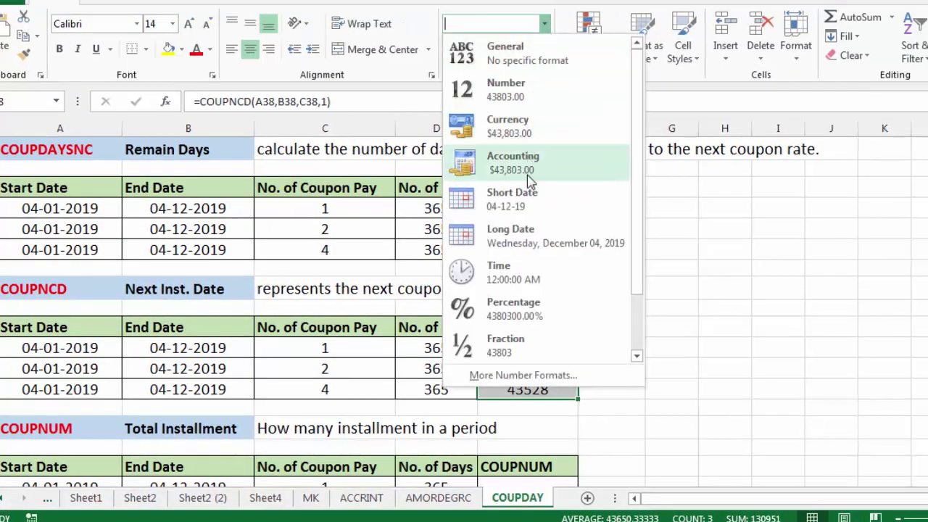
left_click(531, 207)
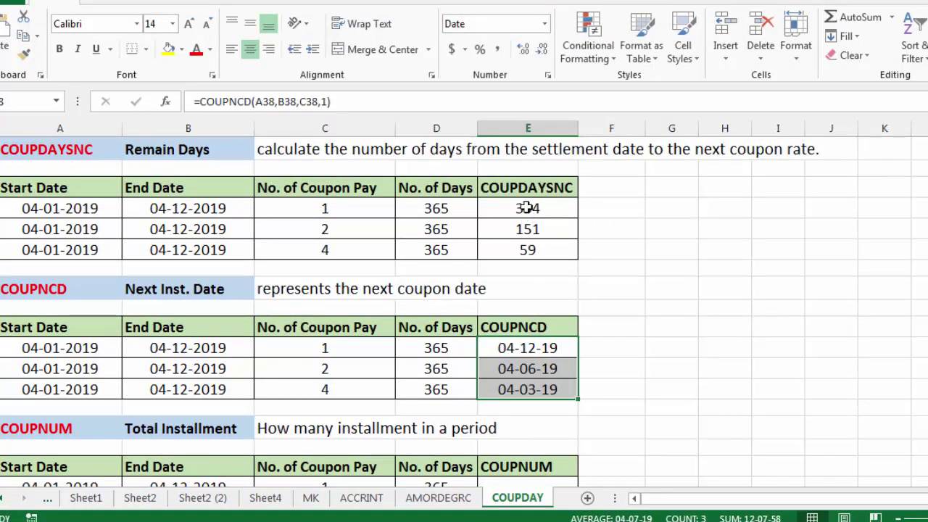
left_click(543, 24)
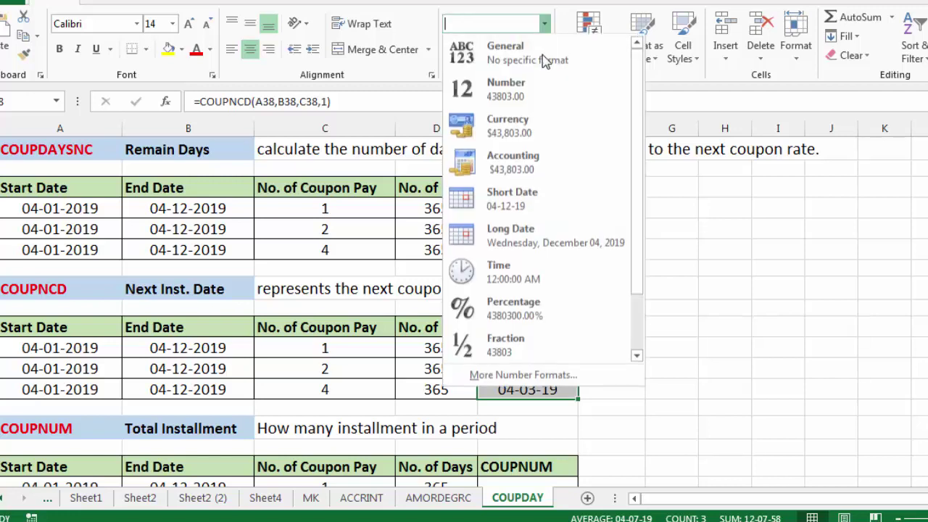
left_click(516, 375)
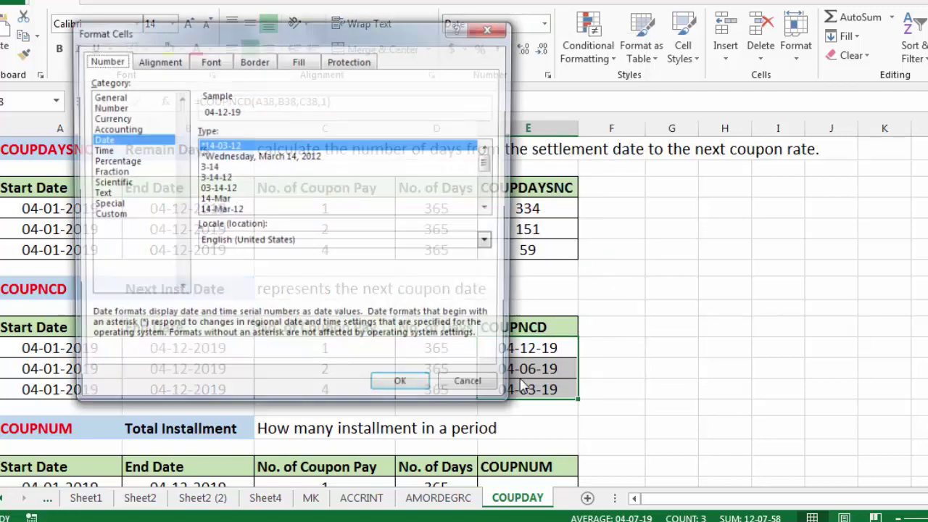
left_click(114, 213)
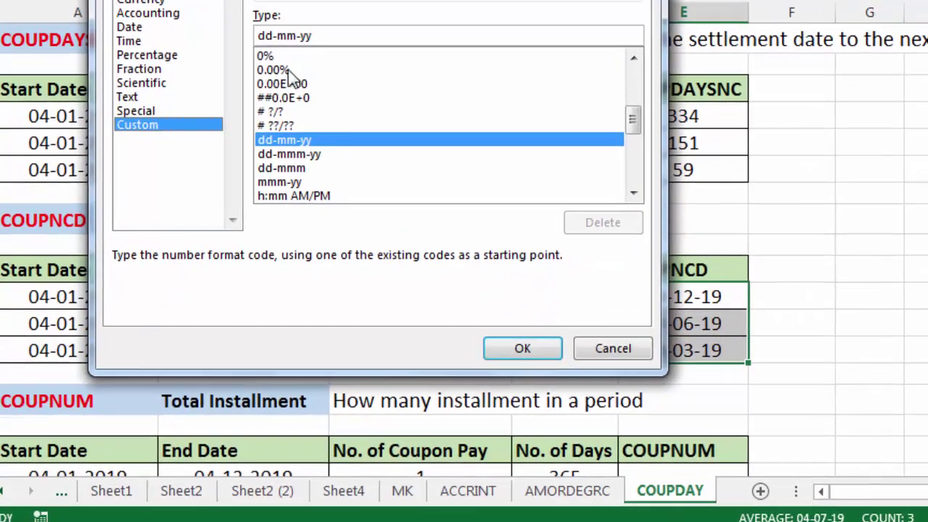
left_click(320, 40)
type("yy")
left_click(527, 350)
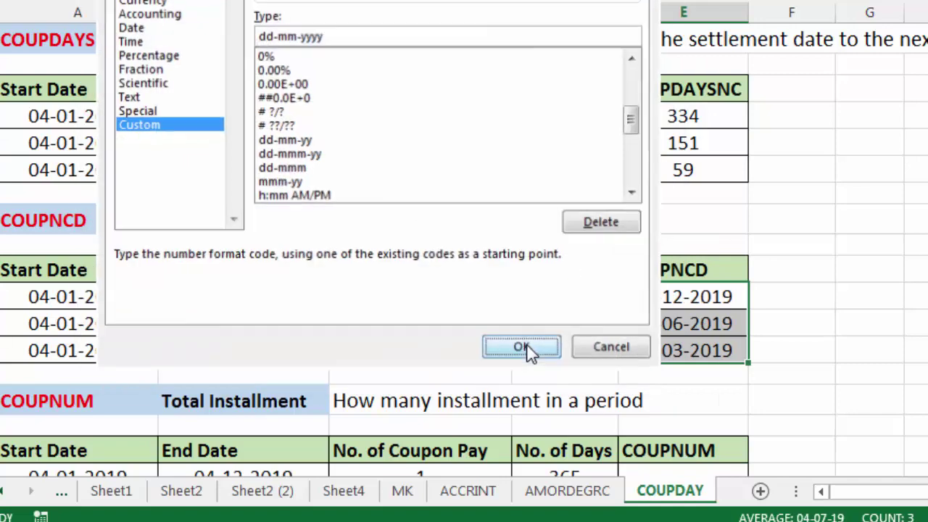
left_click(699, 294)
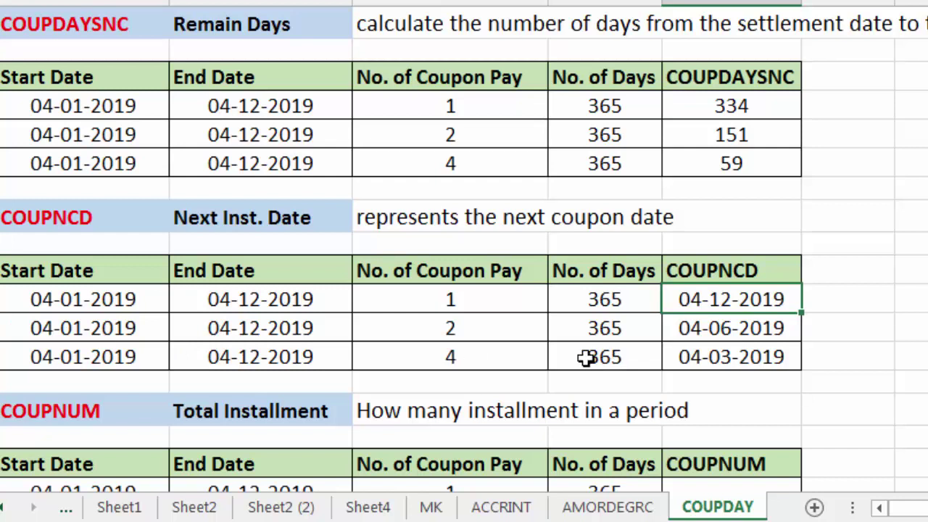
Step: Change B38 to 04-01-2020 and copy it down to B40 with Ctrl+D
left_click(293, 298)
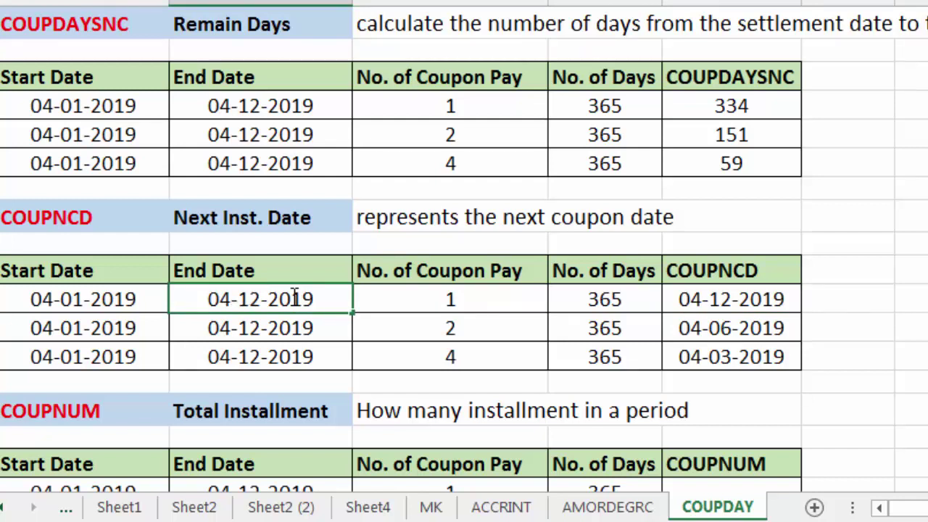
key("BackSpace")
key("BackSpace")
key("BackSpace")
key("BackSpace")
key("BackSpace")
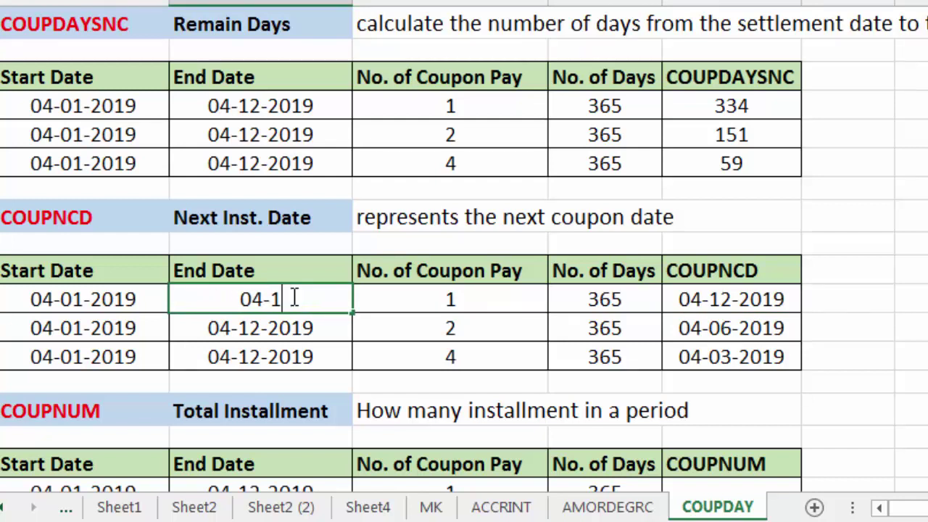
type("-2020")
key("Return")
left_click_drag(295, 295, 299, 353)
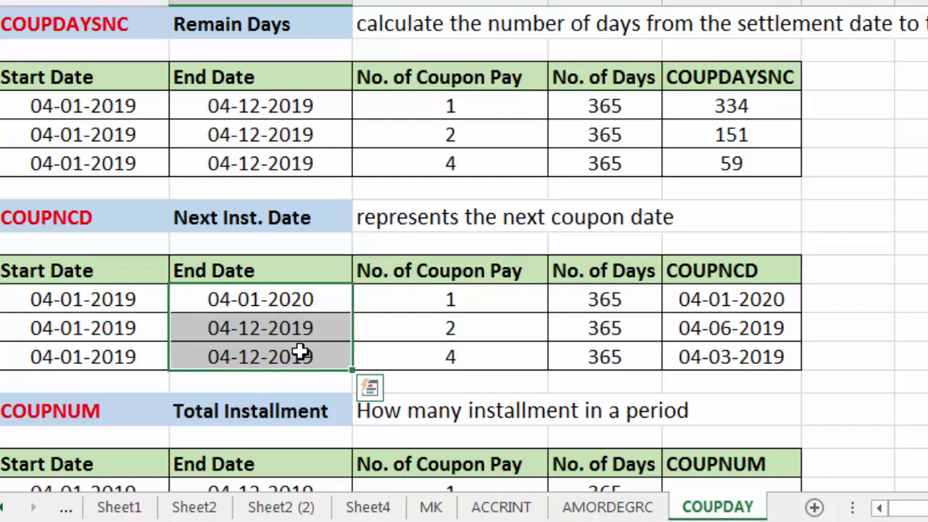
key("ctrl+d")
left_click(761, 327)
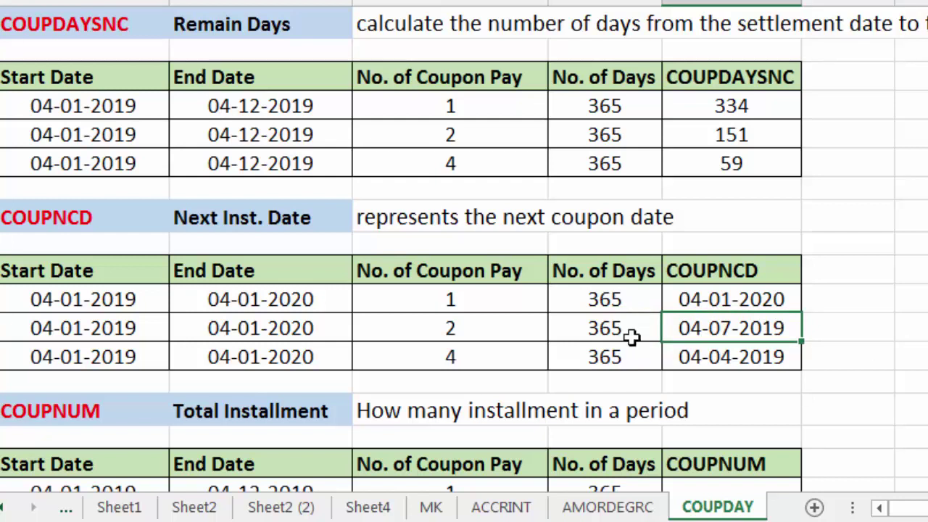
left_click(470, 325)
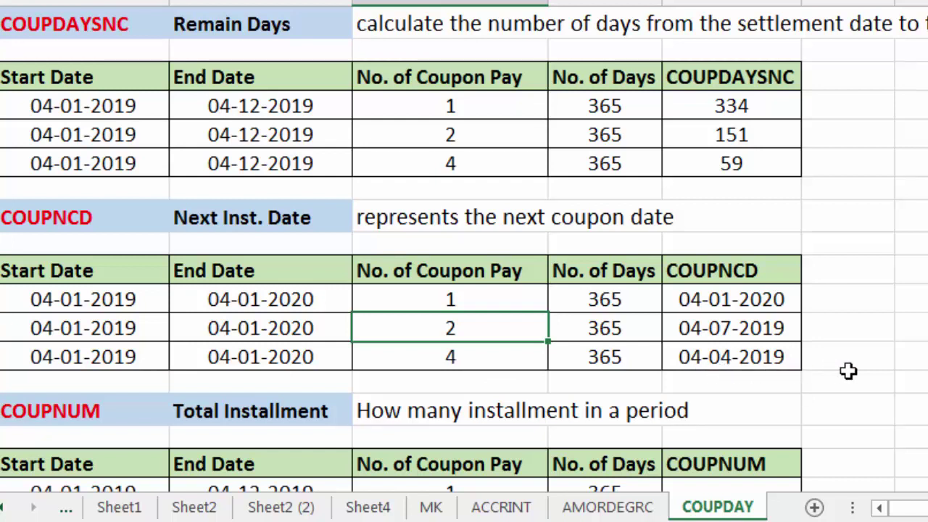
Step: Scroll to the COUPNUM table and review its coupon frequencies 1, 2 and 4
scroll(848, 371, "down", 2)
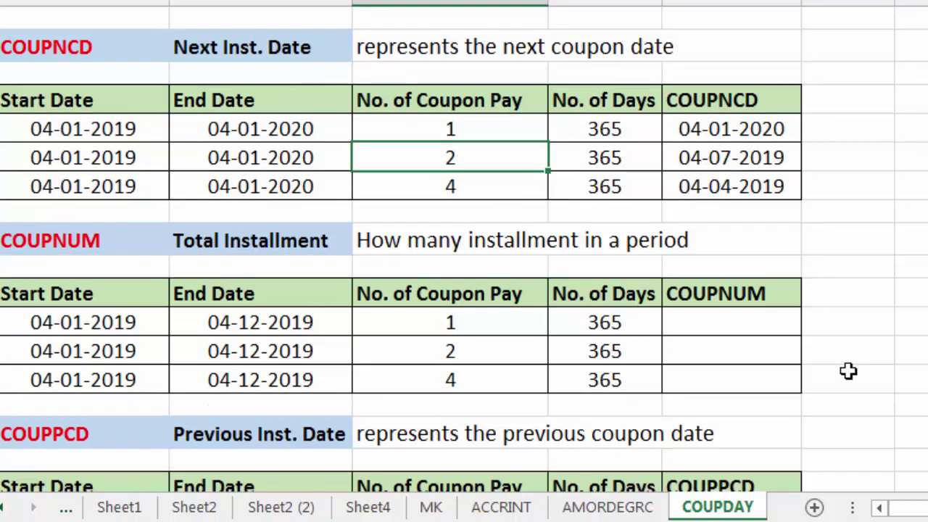
scroll(848, 370, "down", 1)
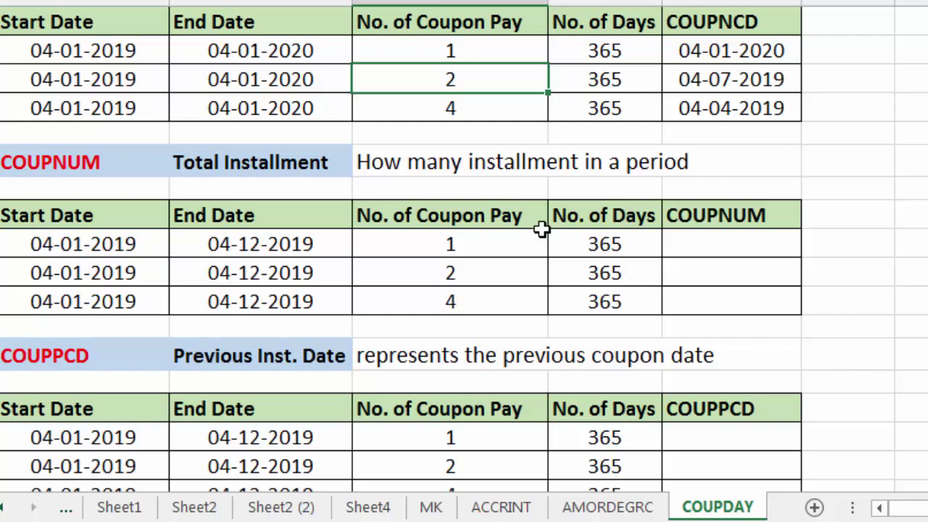
left_click(477, 237)
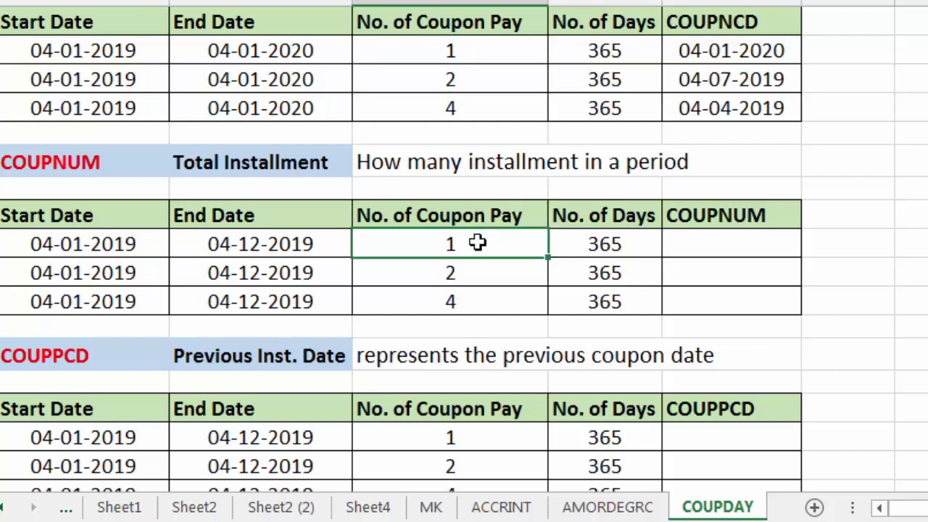
left_click(477, 271)
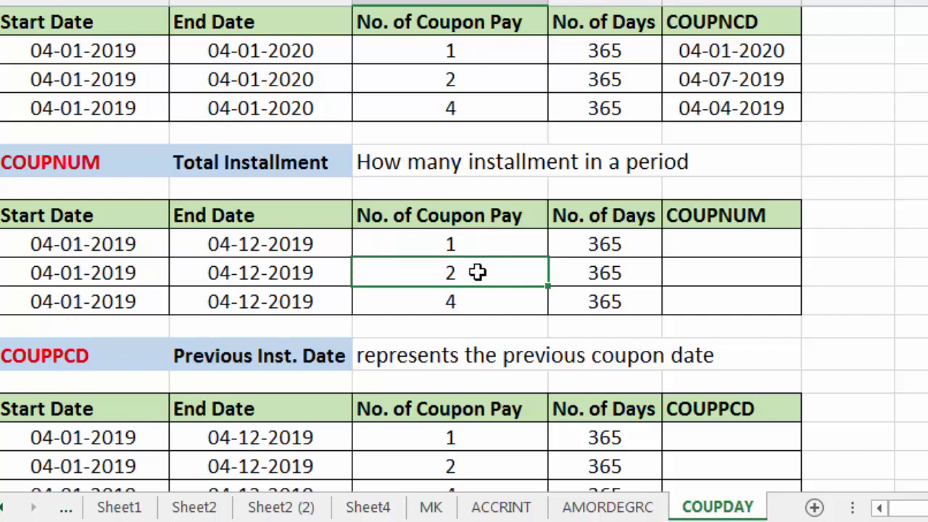
left_click(482, 294)
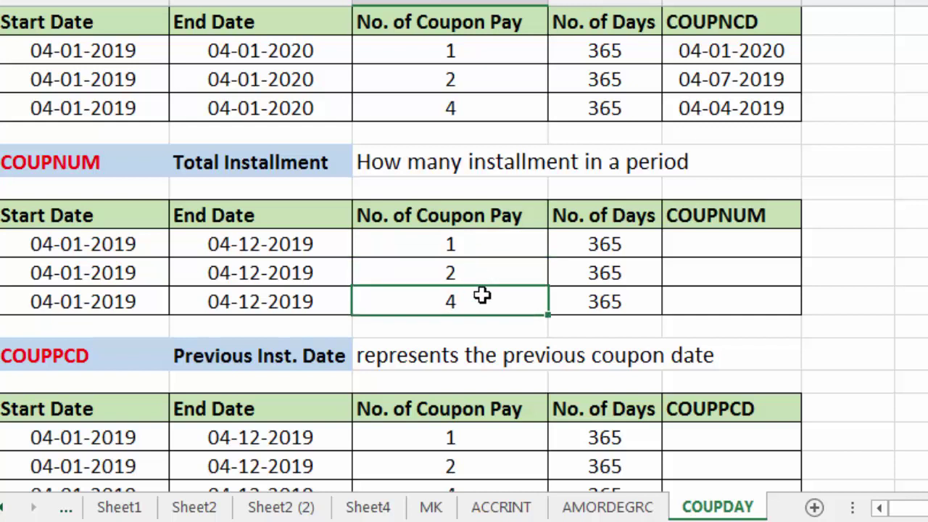
Step: Enter =COUPNUM(A45,B45,C45,1) in E45, returning 1
left_click(705, 241)
type("=")
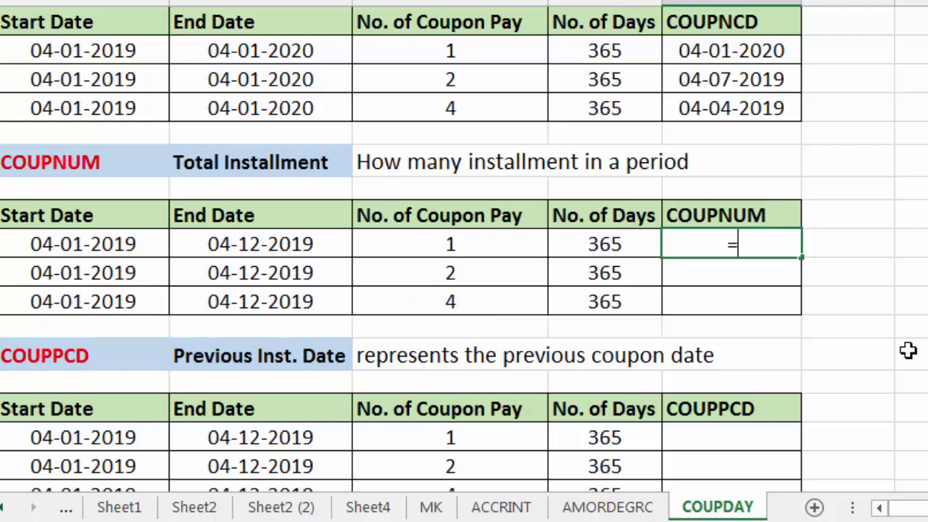
type("co")
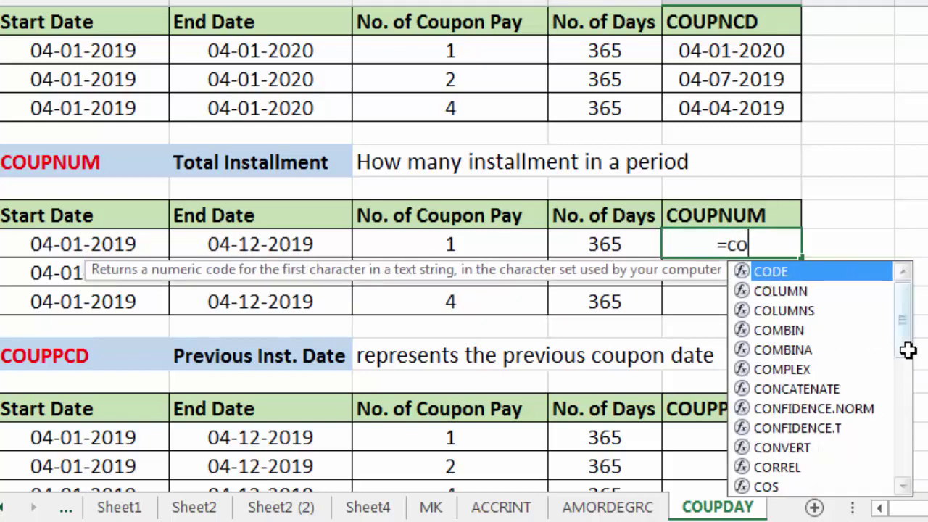
type("upnum")
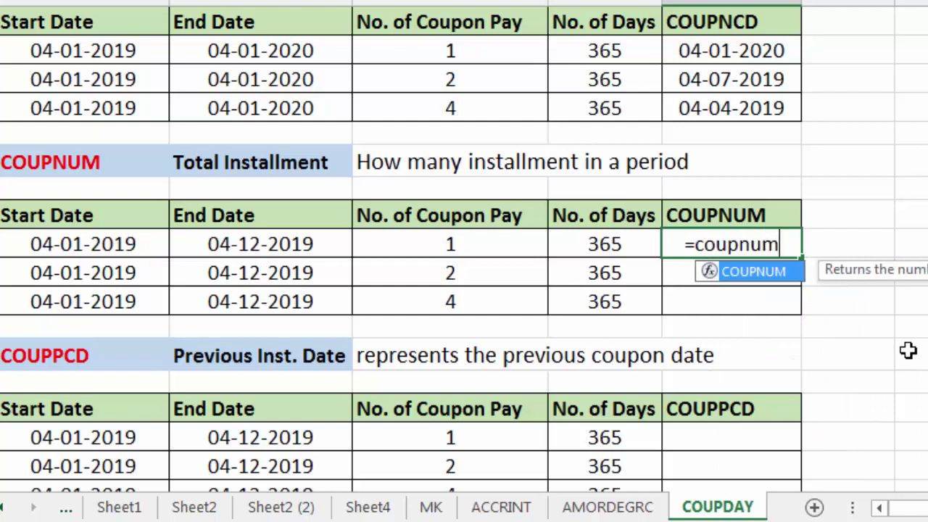
type("(")
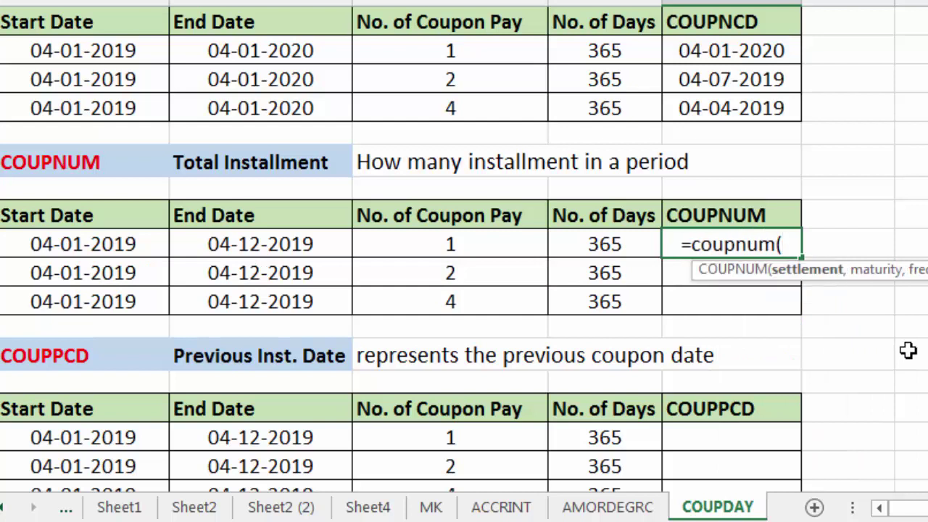
left_click(120, 241)
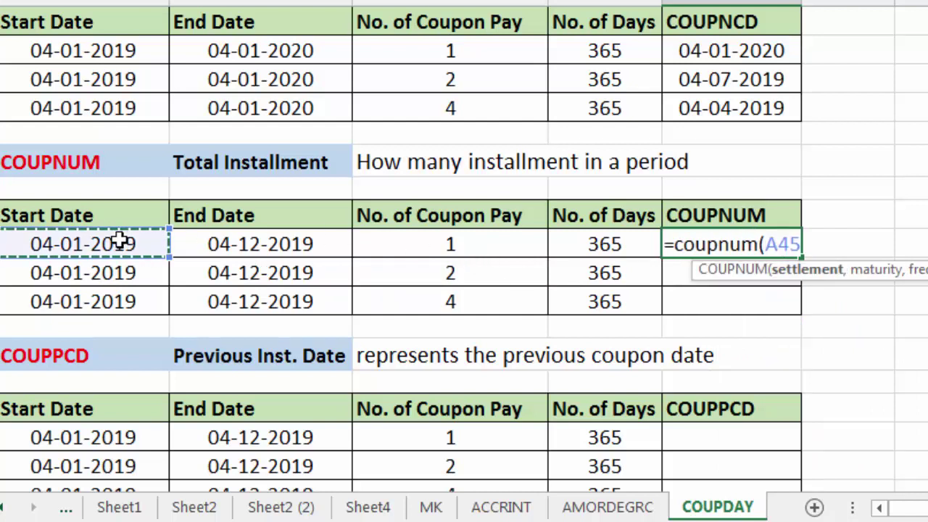
type(",")
left_click(247, 241)
type(",")
left_click(393, 242)
type(",")
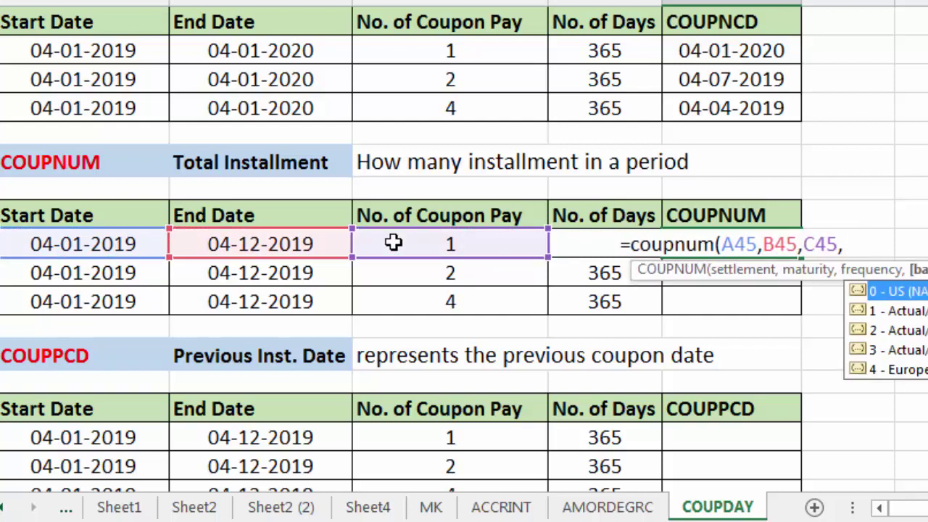
type("1)")
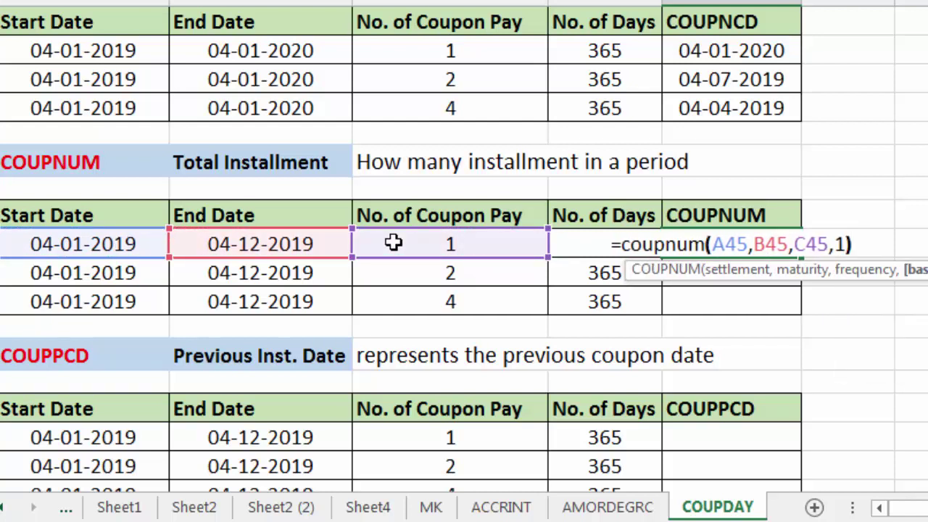
key("Return")
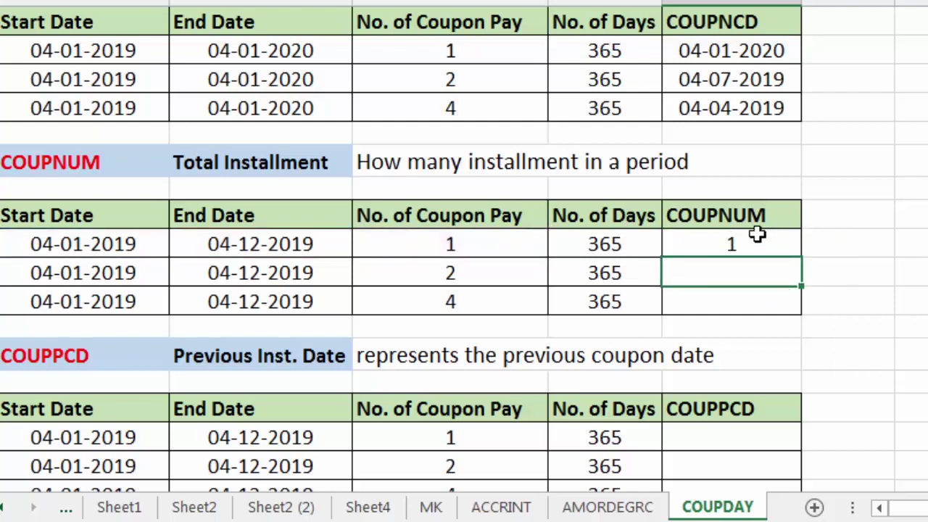
Step: Fill the COUPNUM formula down to E47, giving 2 and 4
left_click(757, 240)
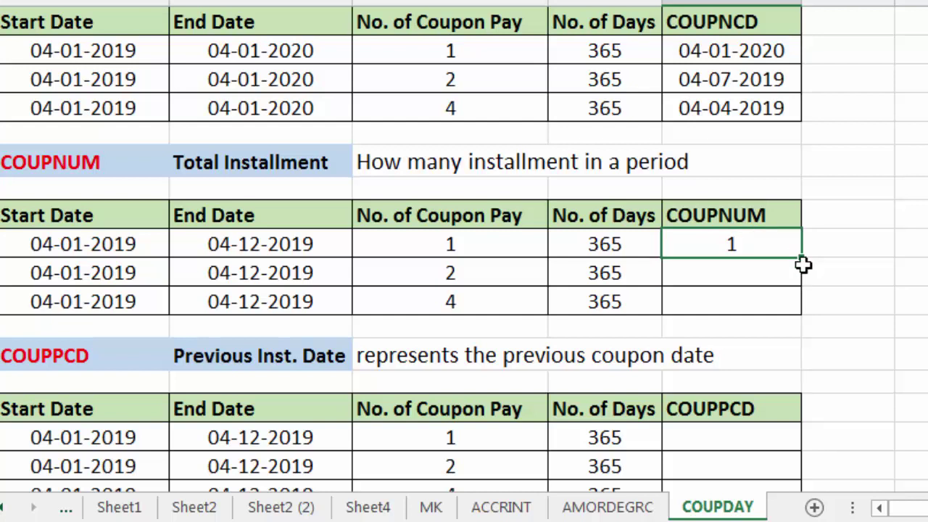
left_click_drag(801, 258, 804, 304)
left_click(870, 303)
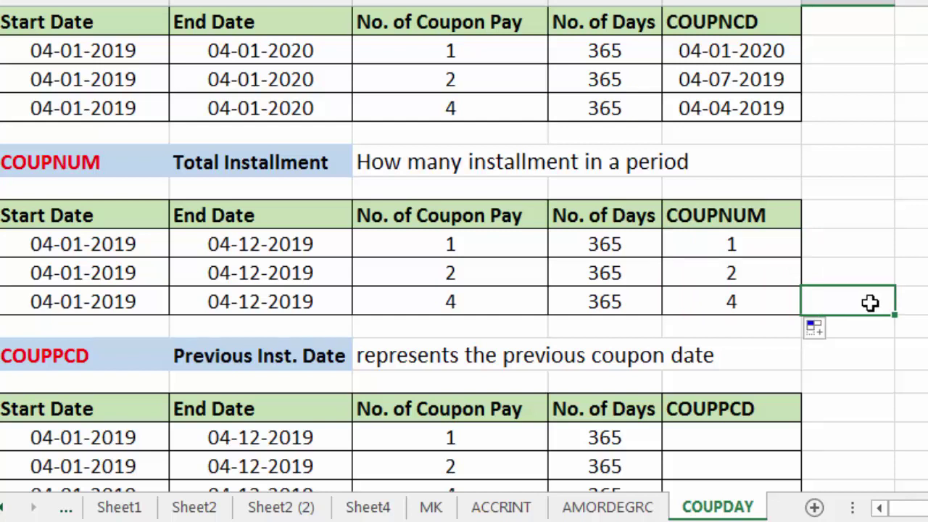
scroll(869, 302, "down", 2)
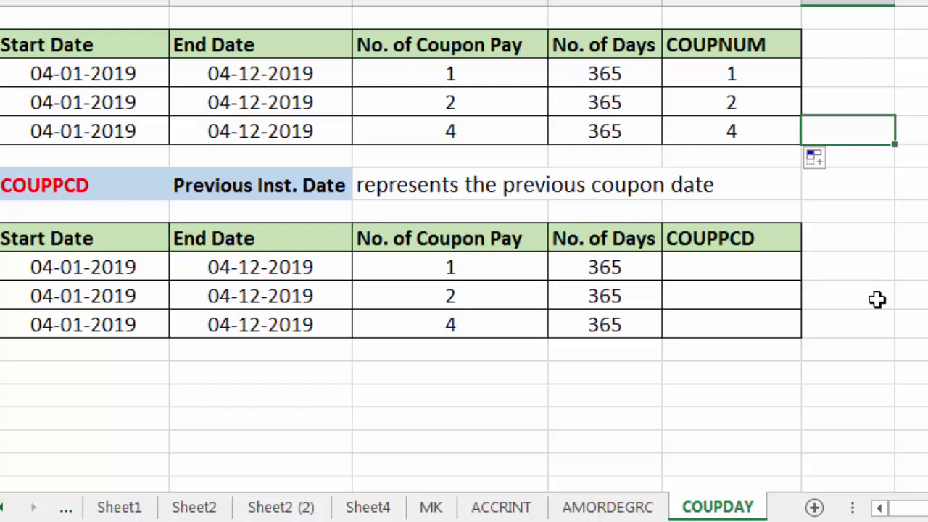
Step: Enter =COUPPCD(A52,B52,C52,1) in E52 and fill it down to E54
left_click(763, 264)
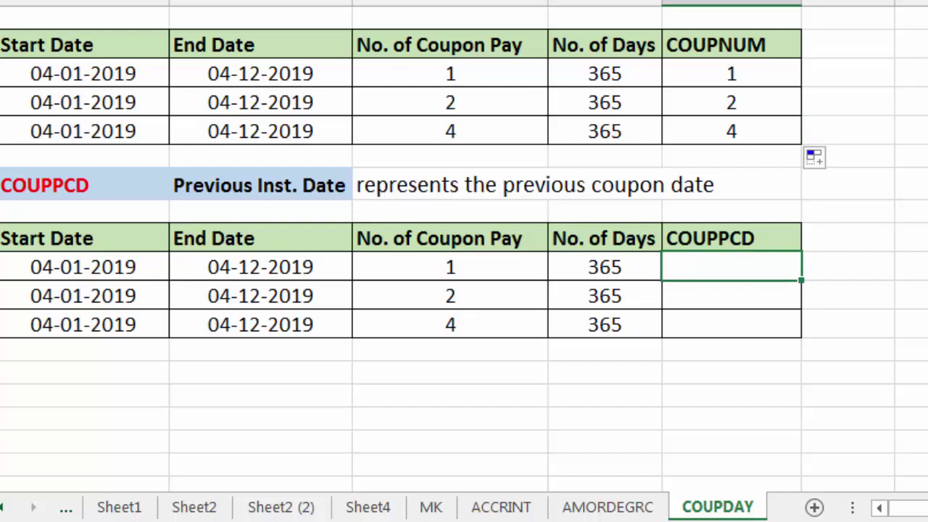
type("=")
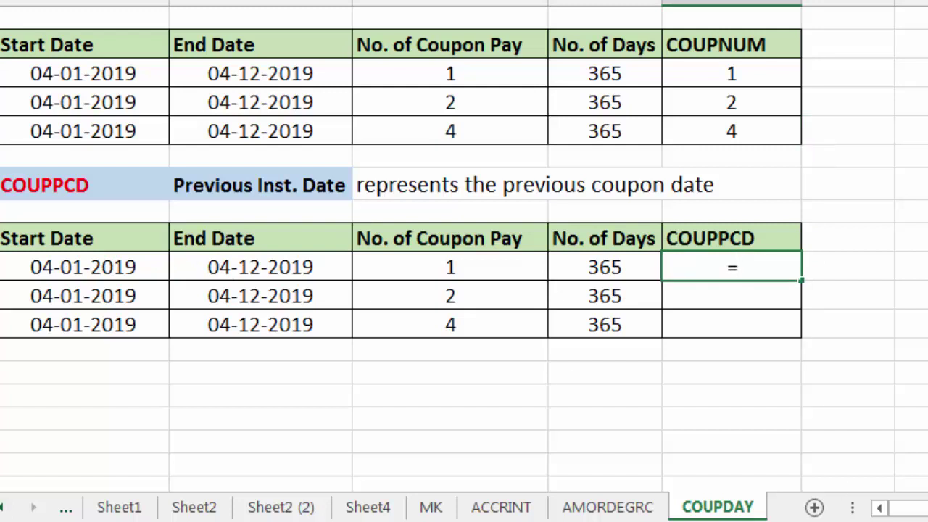
type("couup")
key("BackSpace")
key("BackSpace")
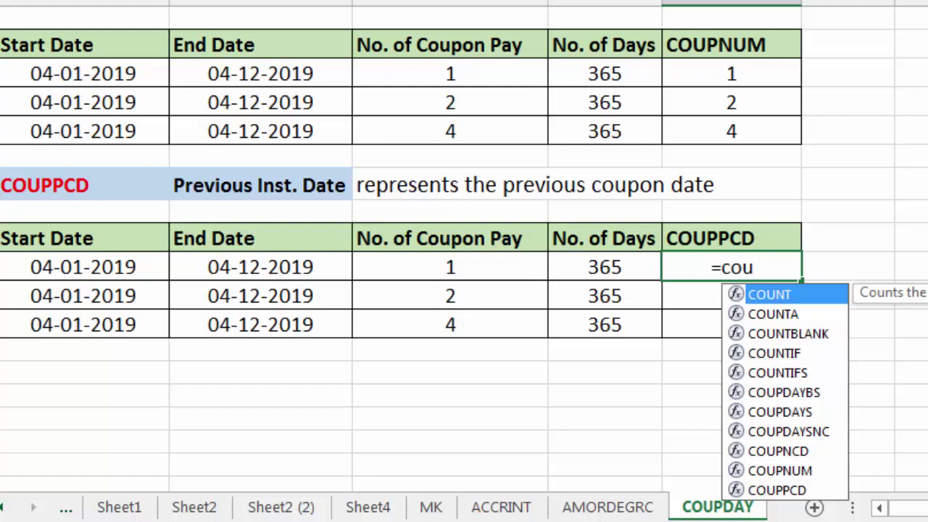
type("ppcd")
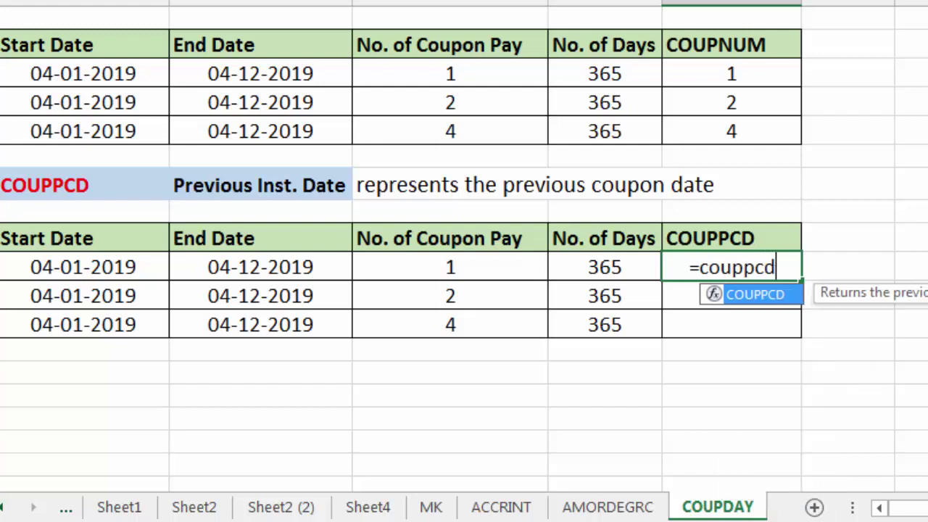
type("(")
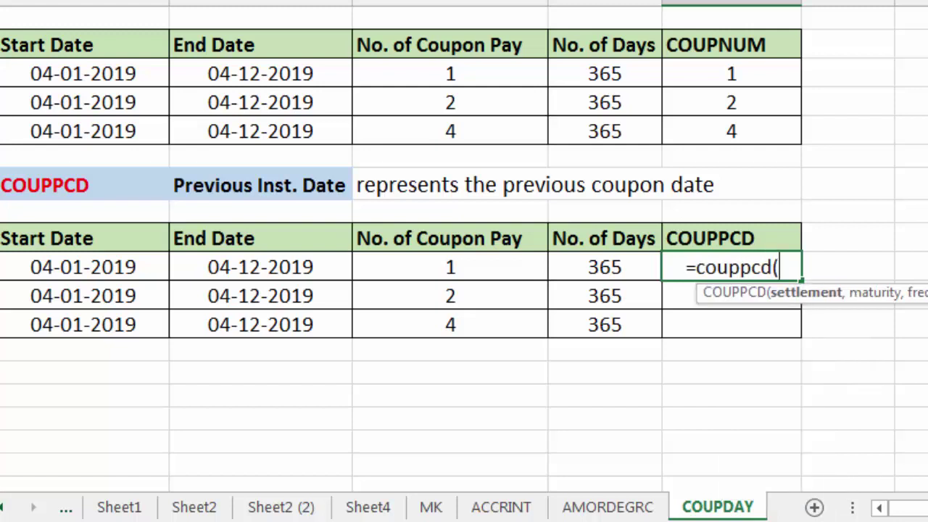
left_click(167, 268)
type(",")
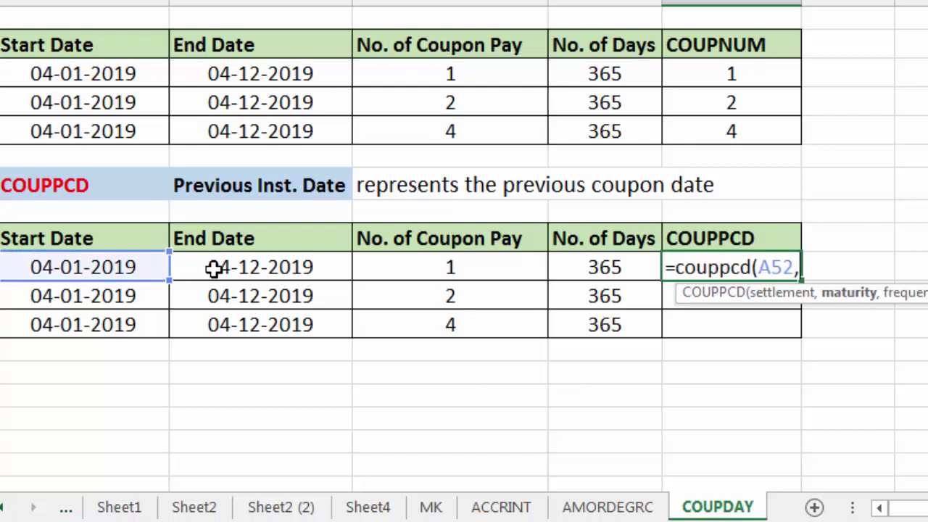
left_click(209, 268)
type(",")
left_click(391, 268)
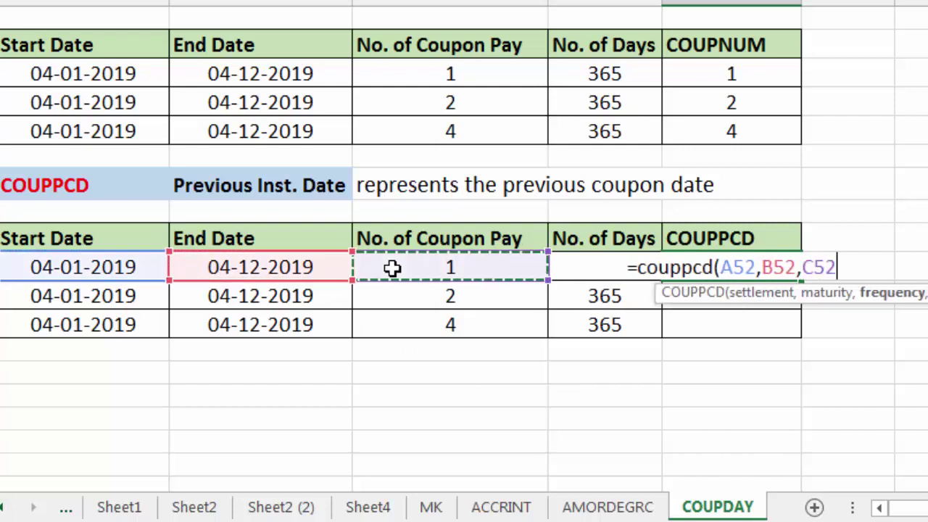
type(",1")
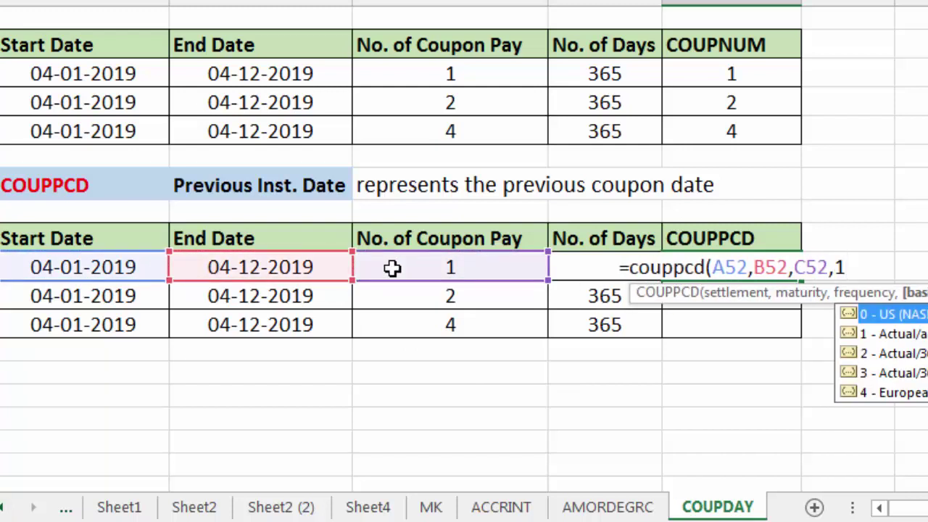
type(")")
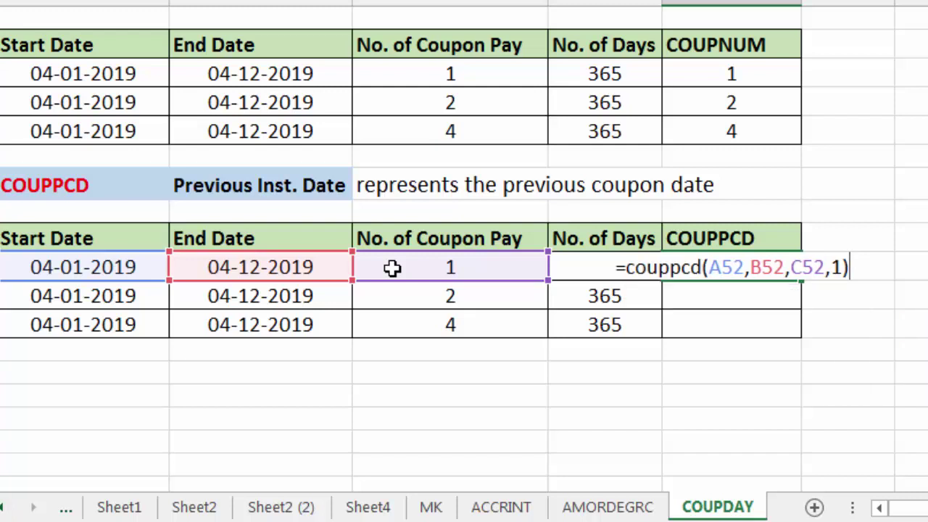
key("Return")
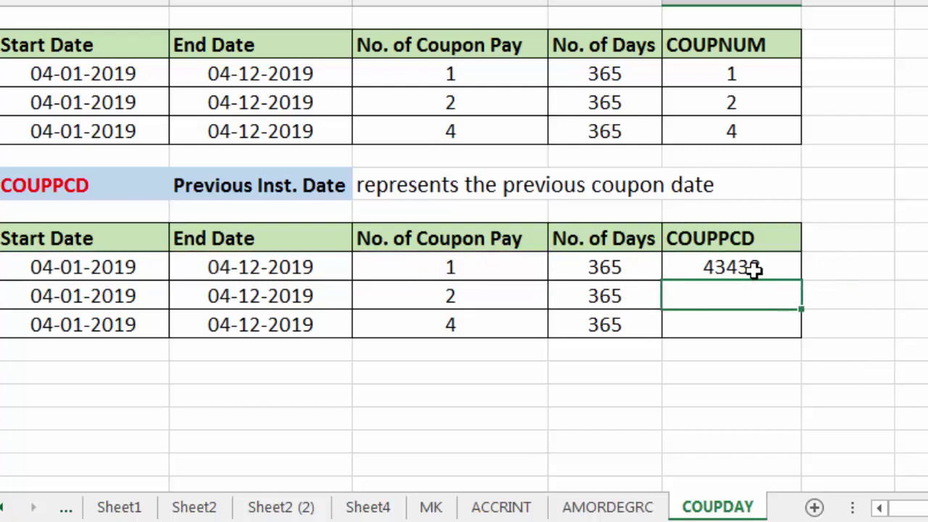
left_click(756, 270)
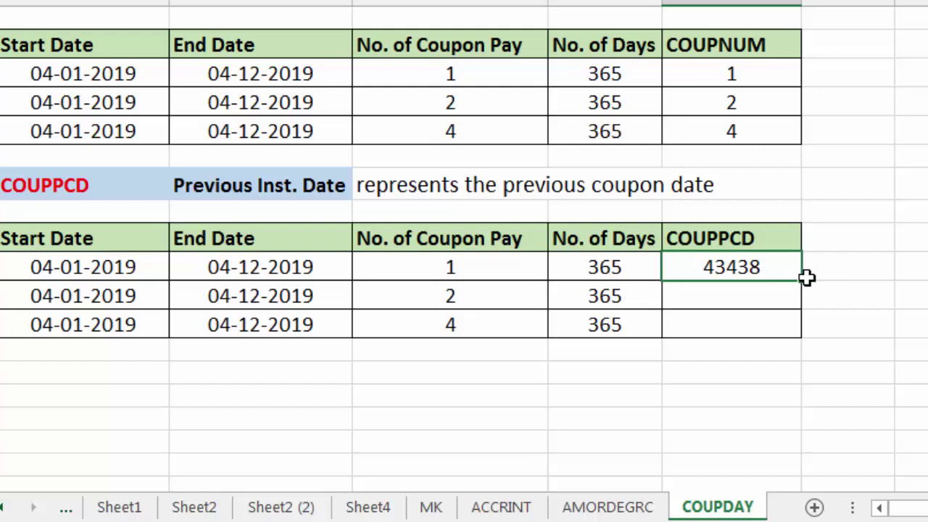
left_click_drag(801, 281, 797, 328)
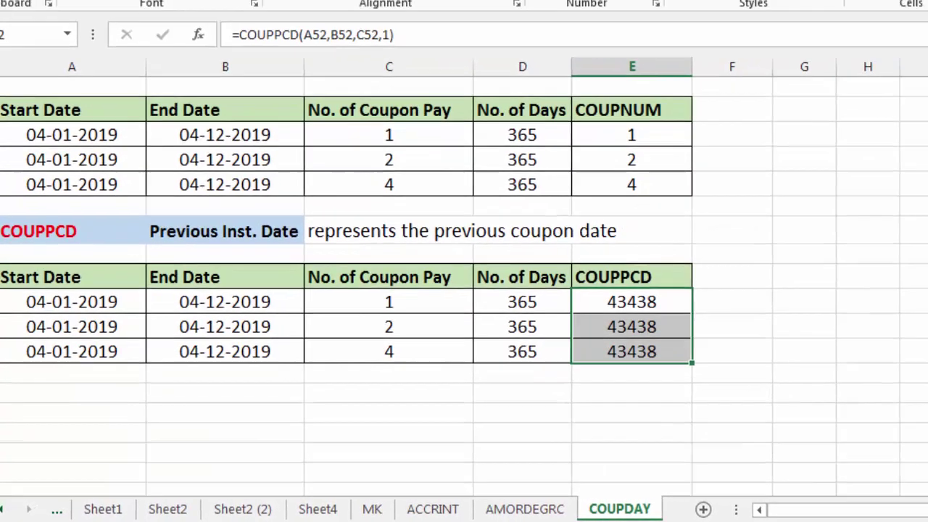
Step: Format the three COUPPCD results with the custom date format dd-mm-yyyy so they read 04-12-2018
left_click(580, 10)
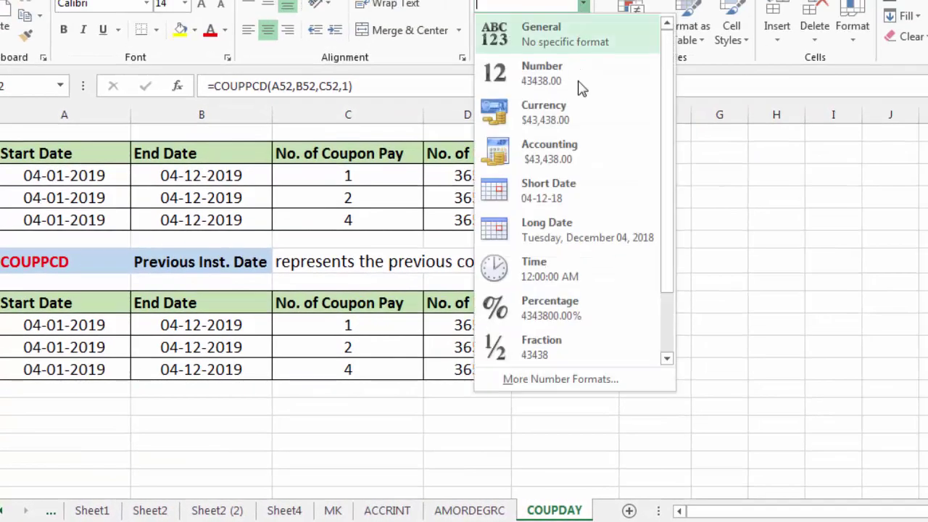
left_click(557, 200)
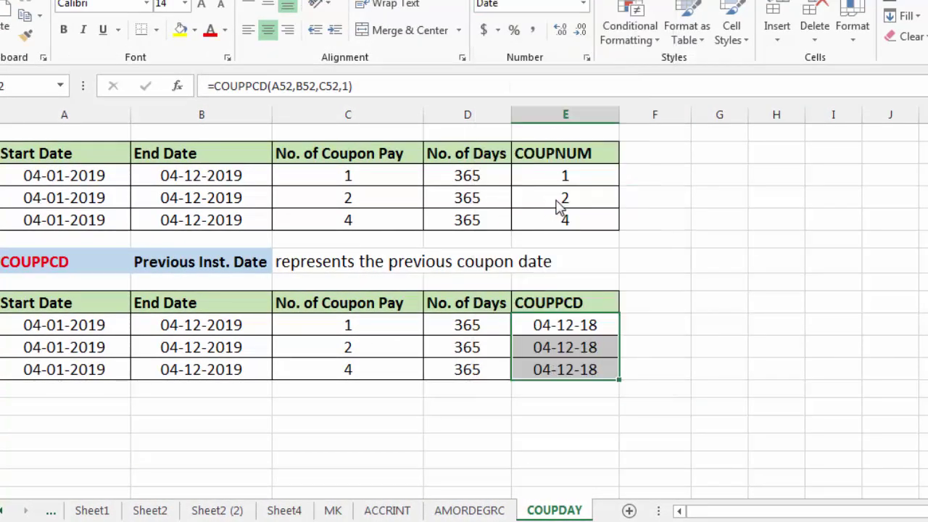
left_click(583, 5)
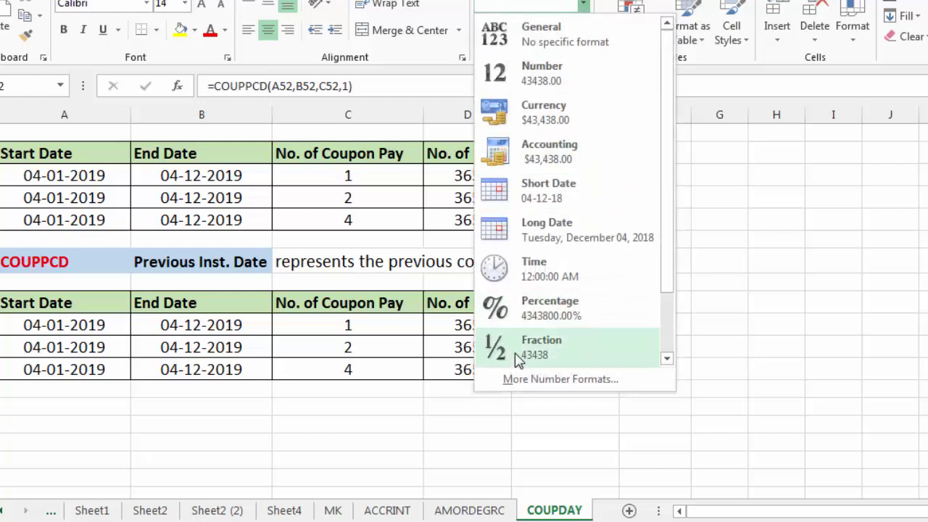
left_click(509, 378)
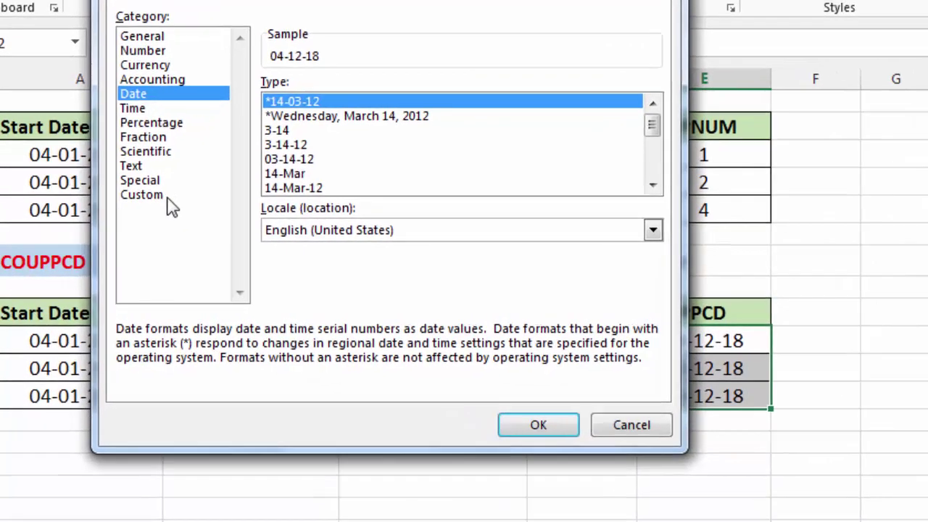
left_click(172, 200)
left_click(332, 100)
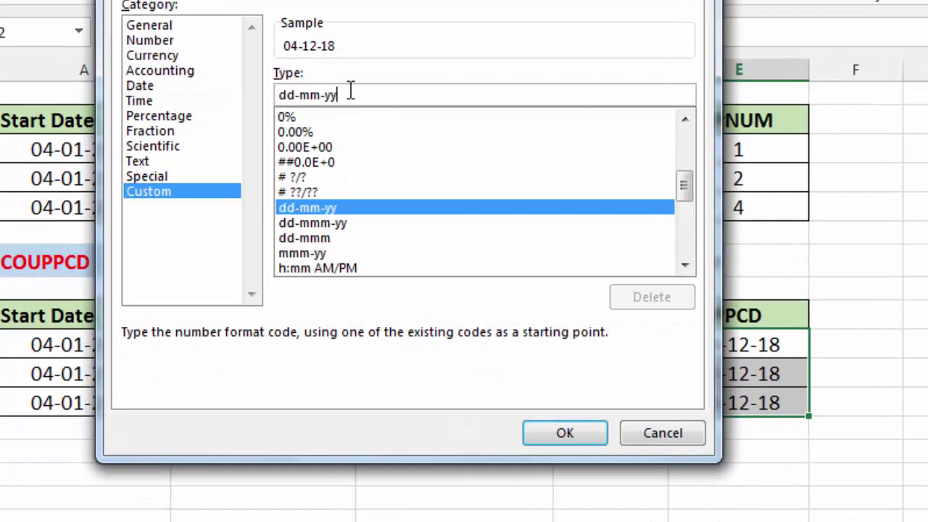
type("yy")
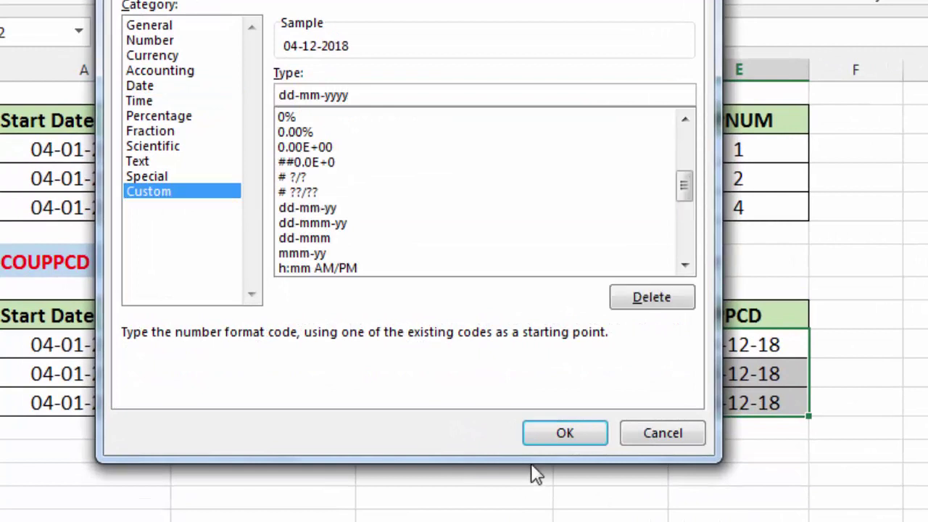
left_click(595, 432)
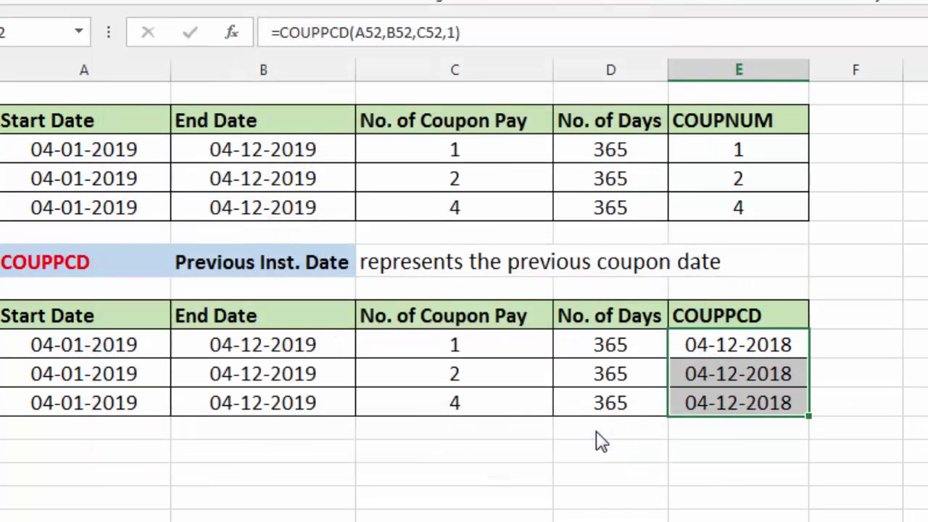
left_click(858, 438)
left_click(766, 352)
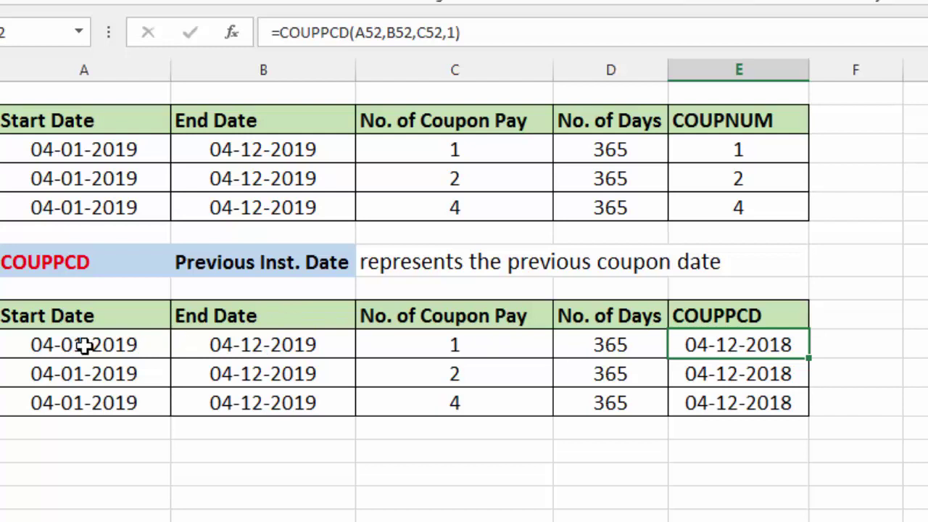
Step: Enter 04/01/2020 as the first End Date and fill it down all three rows
left_click(228, 350)
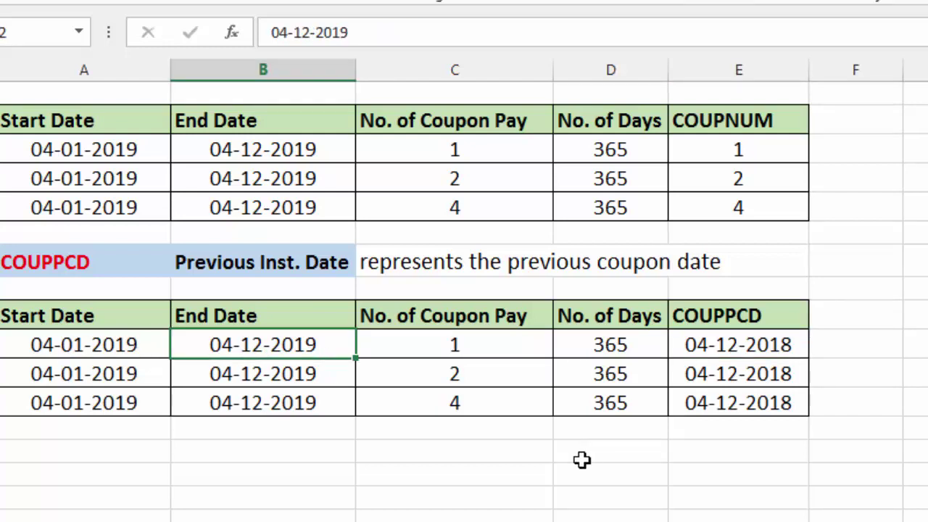
type("04/01/20")
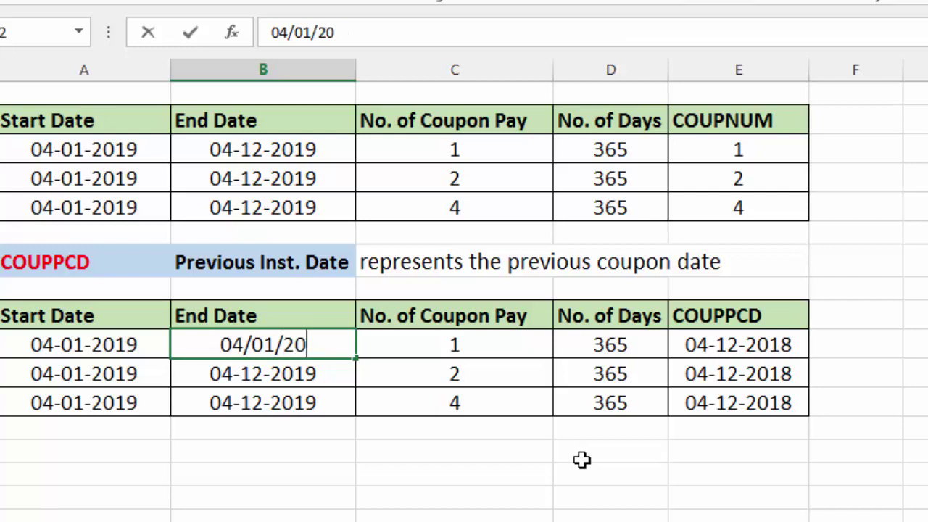
type("20")
key("Return")
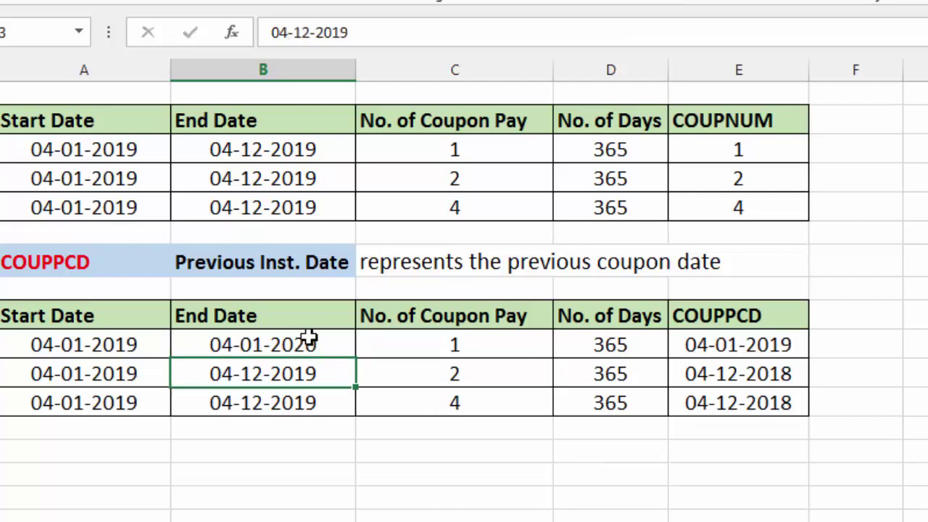
left_click_drag(308, 338, 306, 400)
key("ctrl+d")
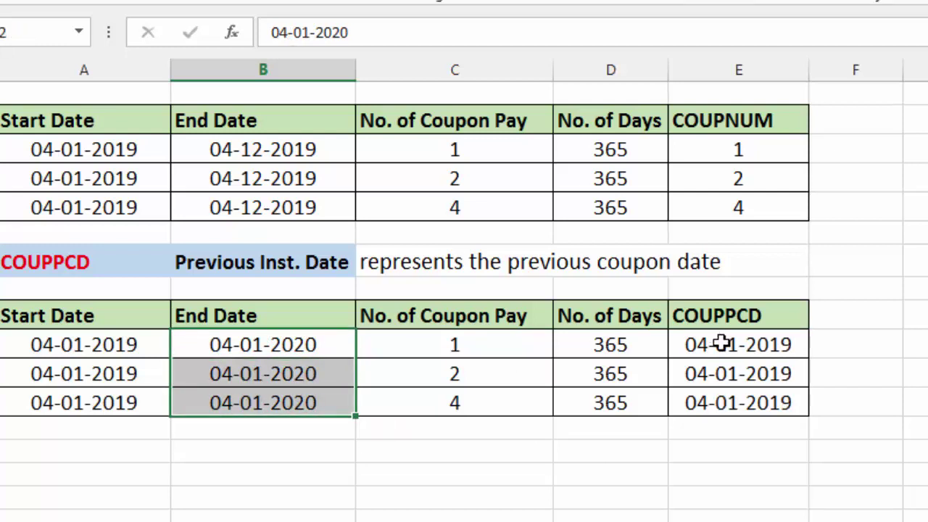
Step: Inspect the recalculated COUPPCD formula and its start and end date values
left_click(721, 344)
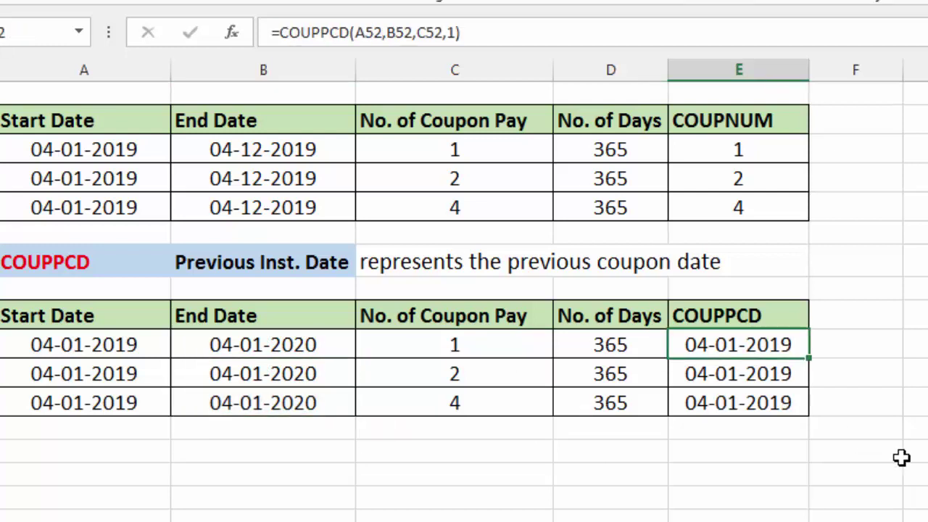
left_click(85, 342)
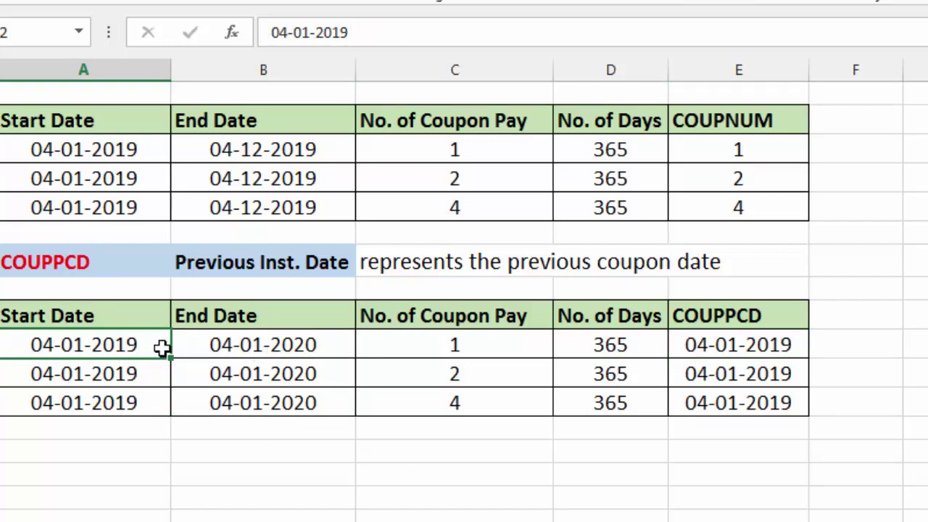
left_click(259, 344)
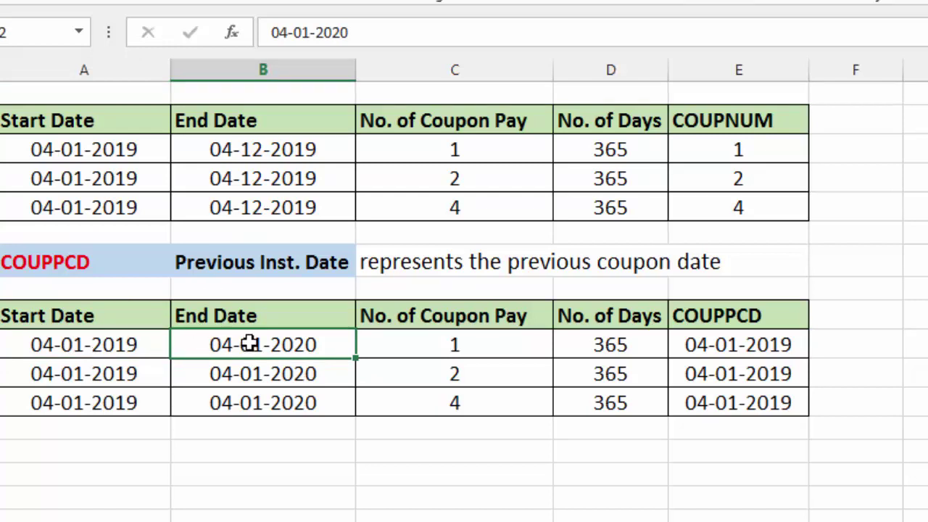
left_click(153, 344)
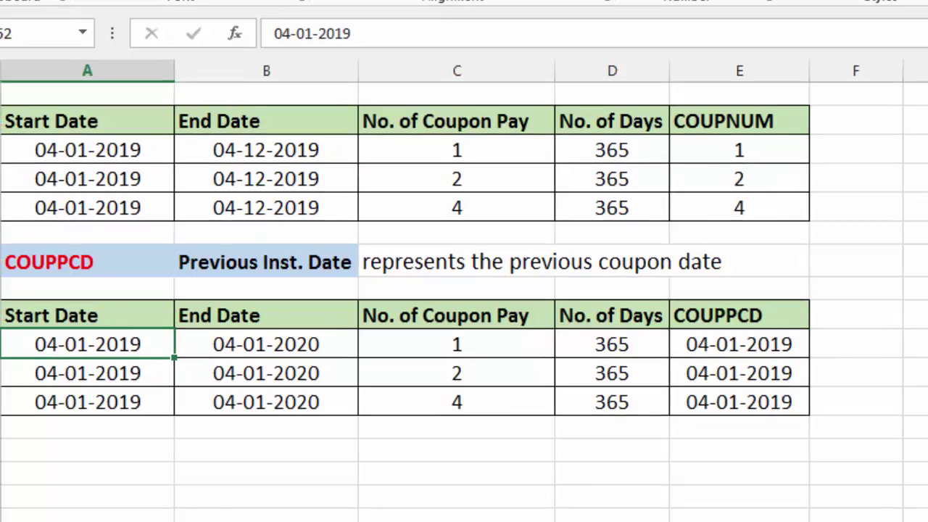
Step: Scroll the COUPDAY sheet up to row 1 to show the formula list and syntax
scroll(464, 290, "up", 2)
scroll(463, 290, "up", 2)
scroll(464, 290, "up", 3)
scroll(464, 304, "up", 1)
scroll(464, 305, "up", 6)
scroll(464, 304, "up", 1)
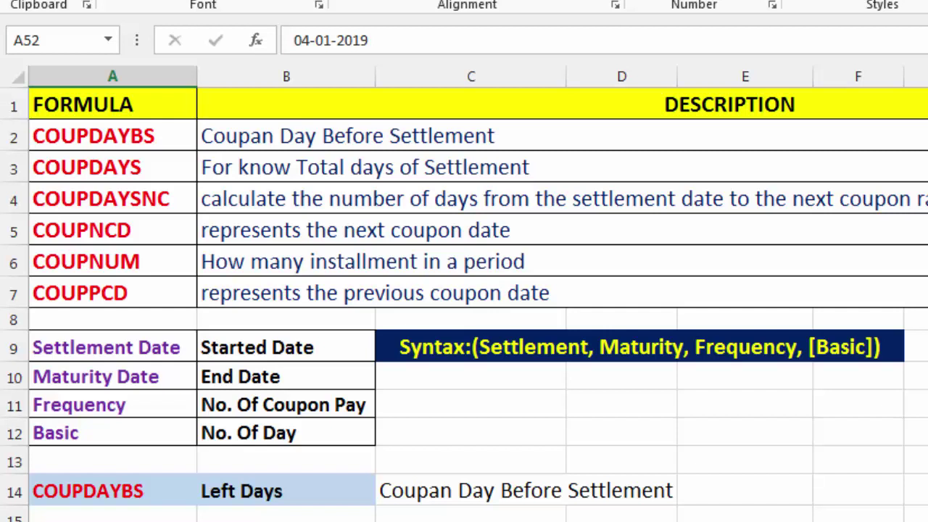